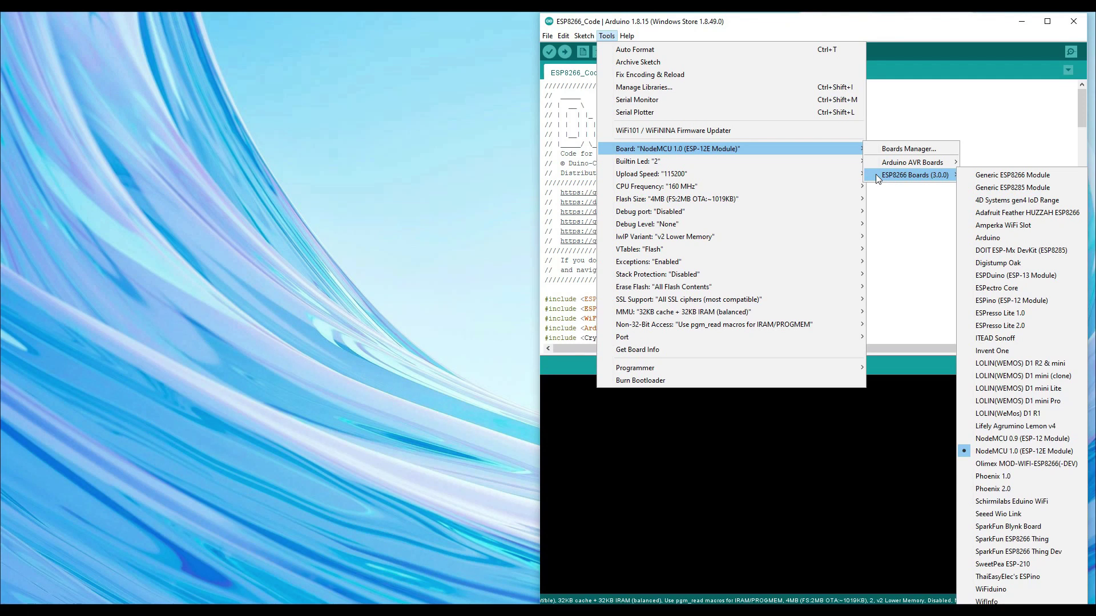
{"action": "left_click", "coordinate": [907, 70]}
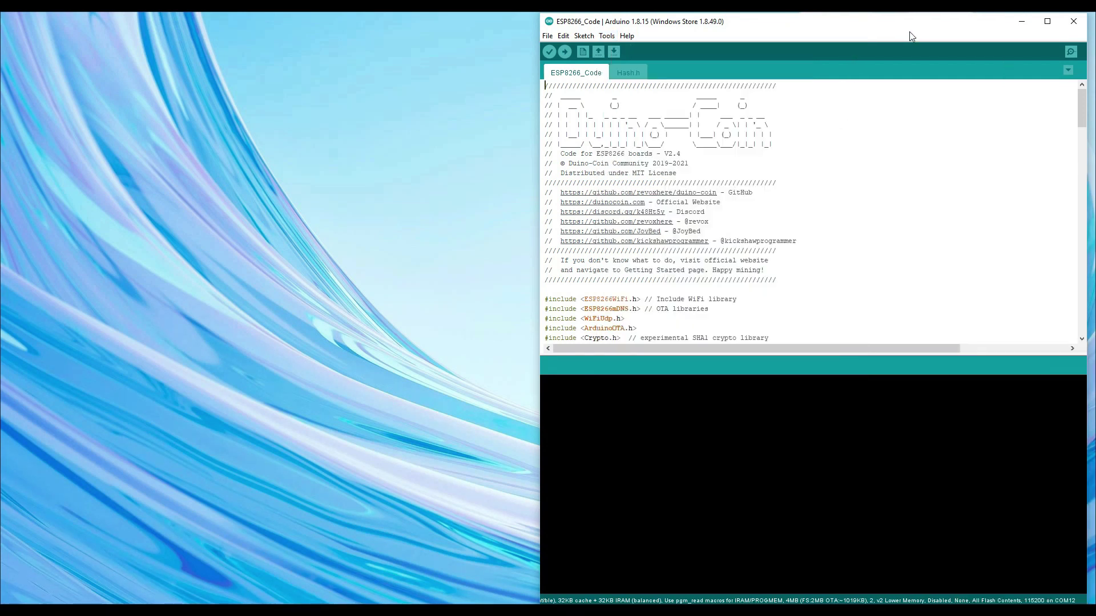
{"action": "left_click", "coordinate": [547, 36]}
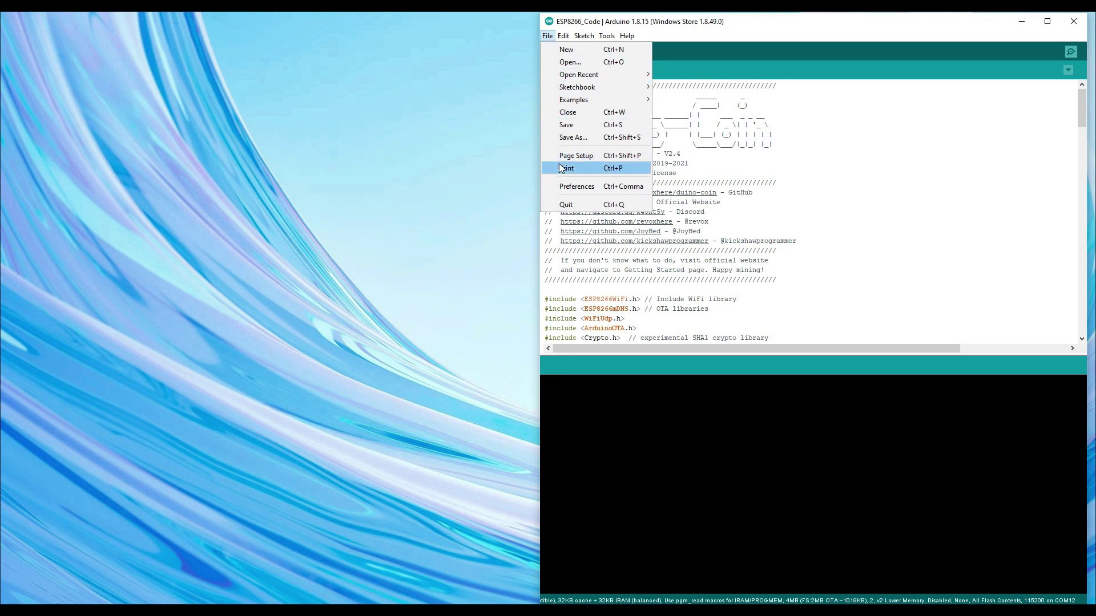
{"action": "left_click", "coordinate": [564, 188]}
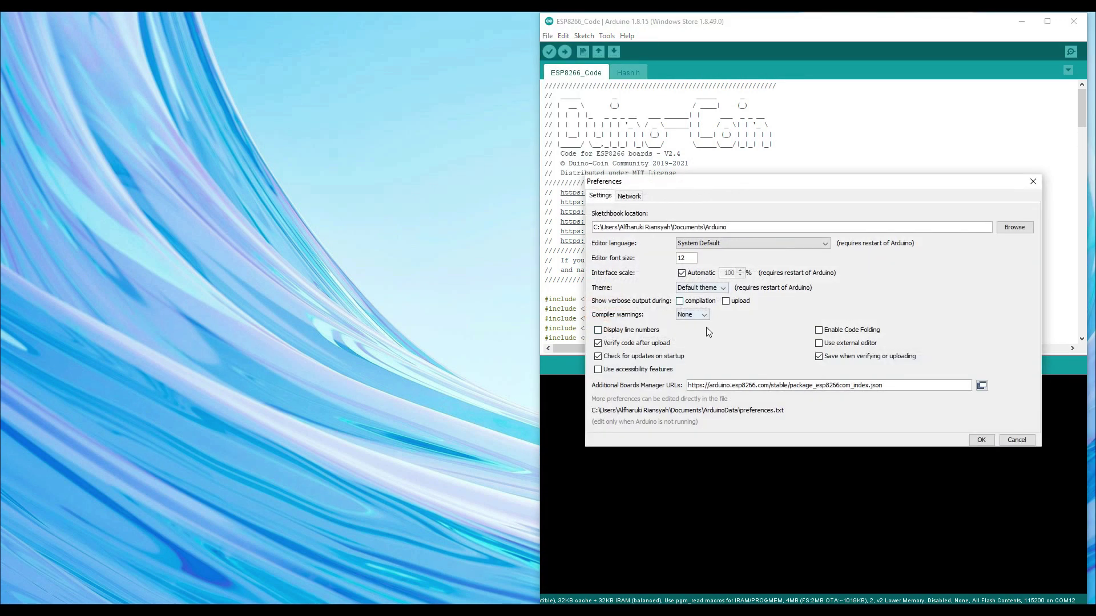
{"action": "left_click_drag", "start_coordinate": [894, 386], "coordinate": [681, 386]}
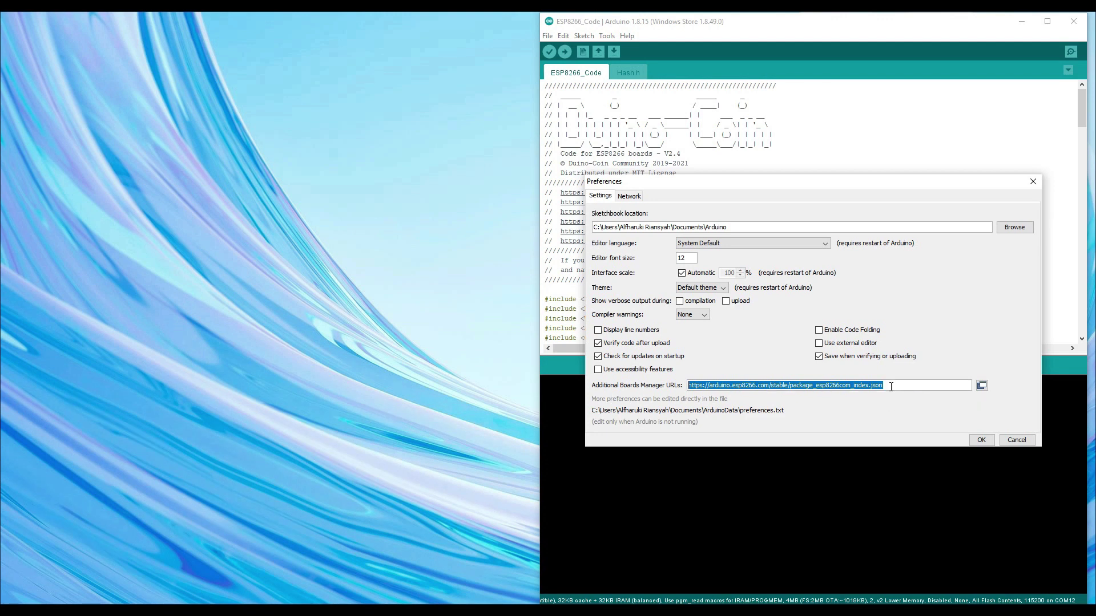
{"action": "left_click", "coordinate": [891, 387]}
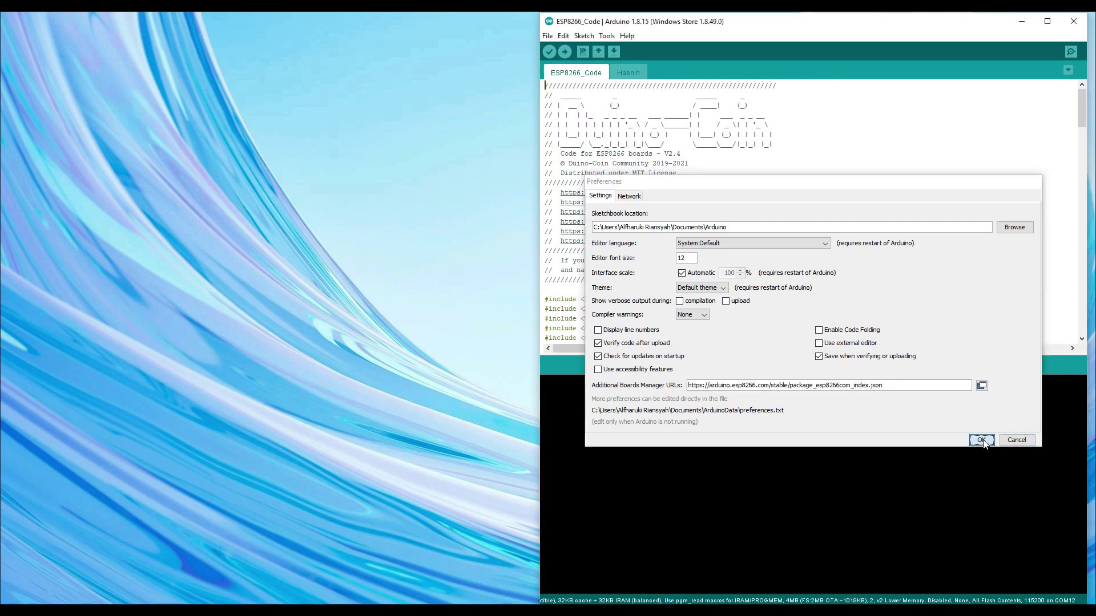
{"action": "left_click", "coordinate": [980, 439]}
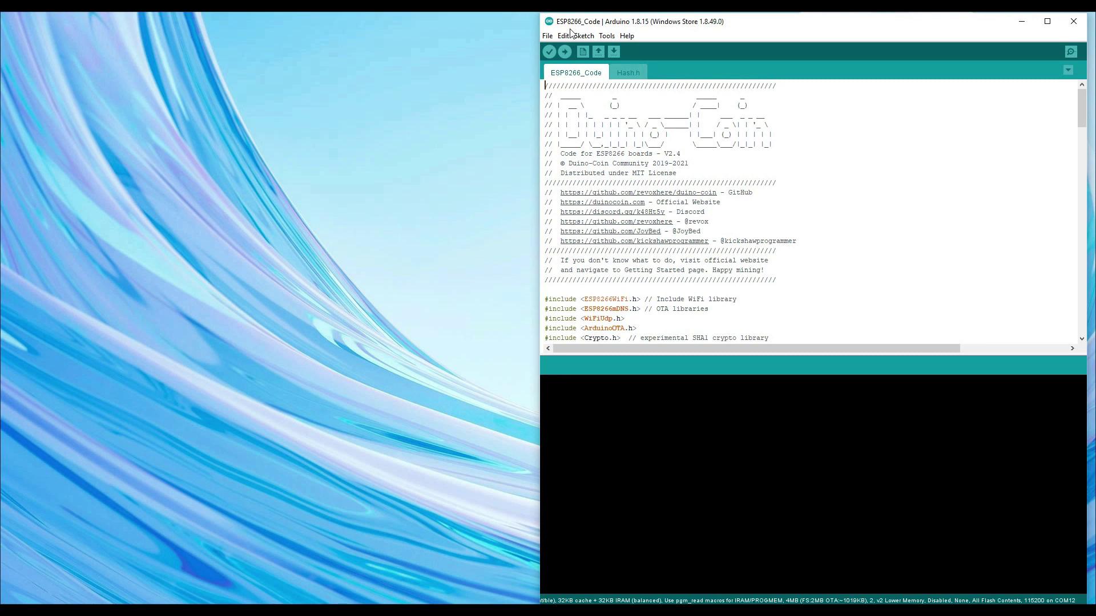
{"action": "left_click", "coordinate": [606, 36]}
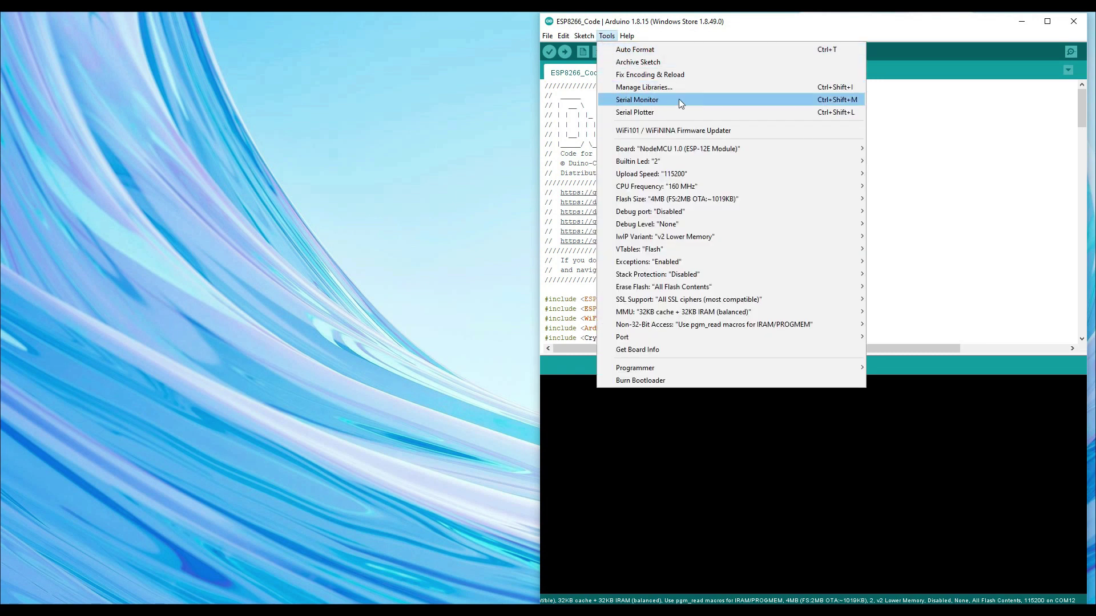
{"action": "mouse_move", "coordinate": [783, 151]}
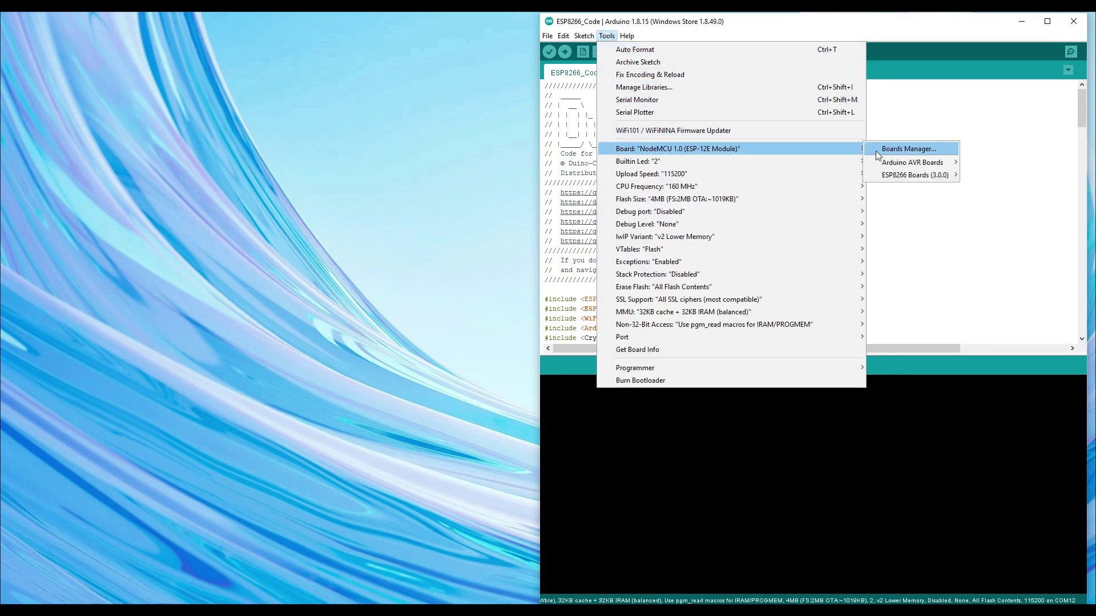
{"action": "left_click", "coordinate": [907, 149]}
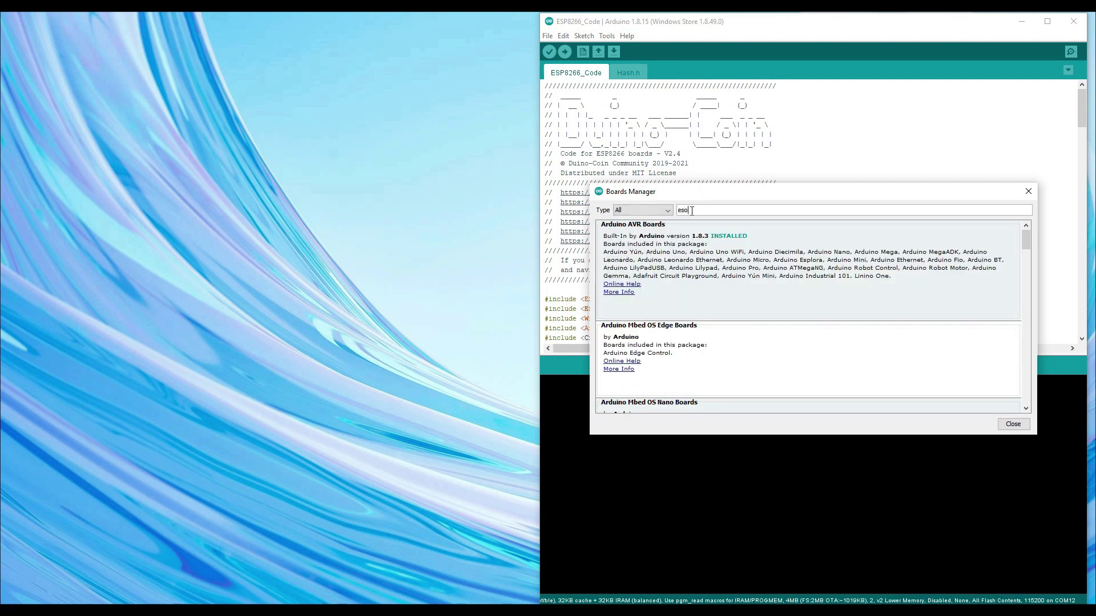
{"action": "type", "text": "8266"}
{"action": "mouse_move", "coordinate": [741, 242]}
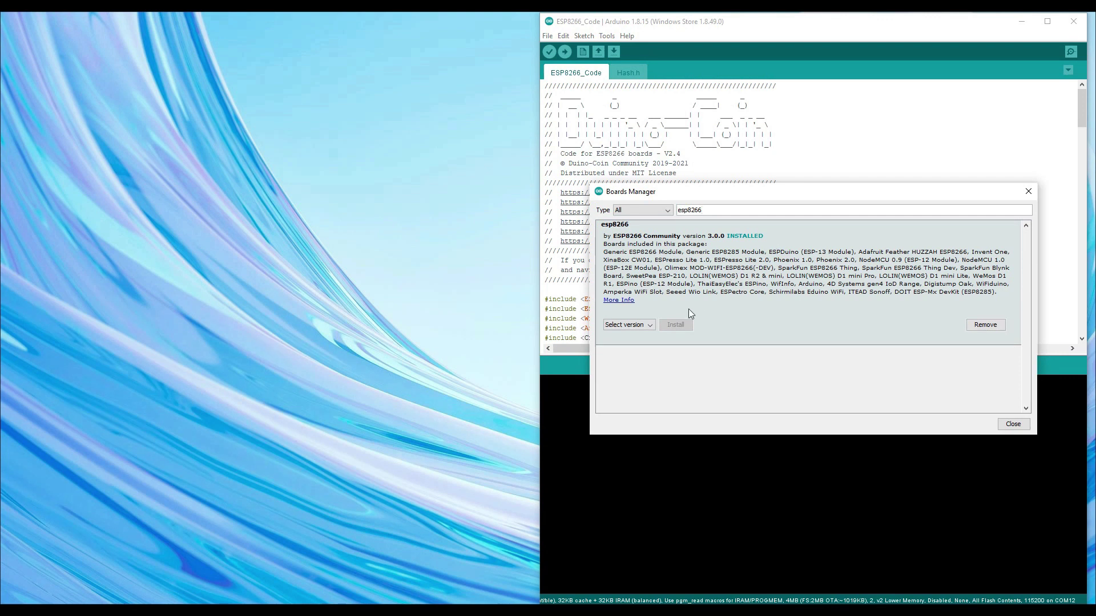
{"action": "left_click", "coordinate": [650, 325]}
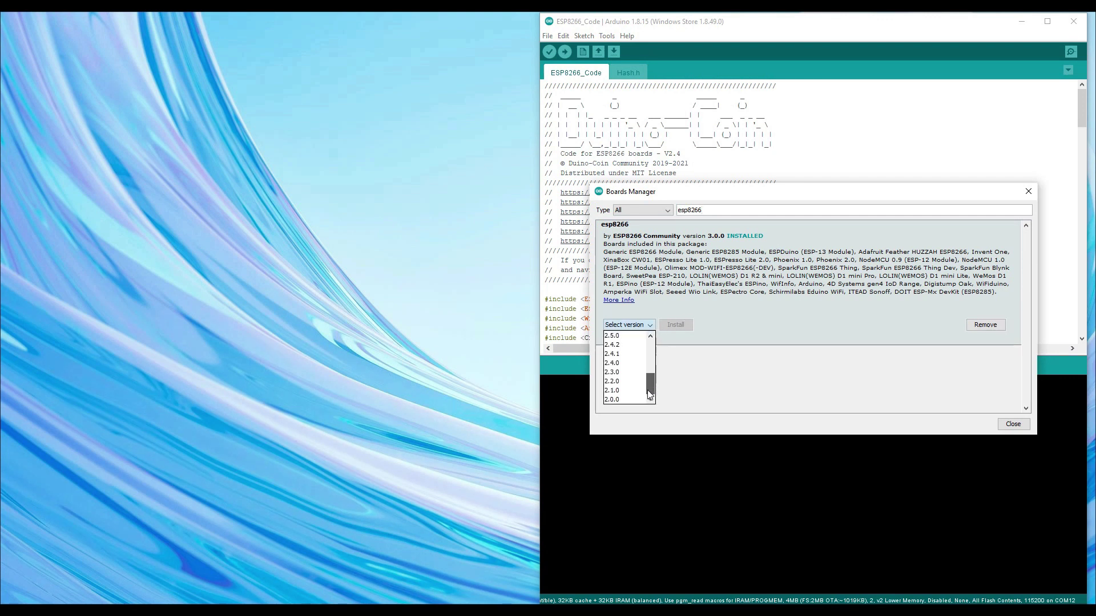
{"action": "left_click", "coordinate": [620, 345]}
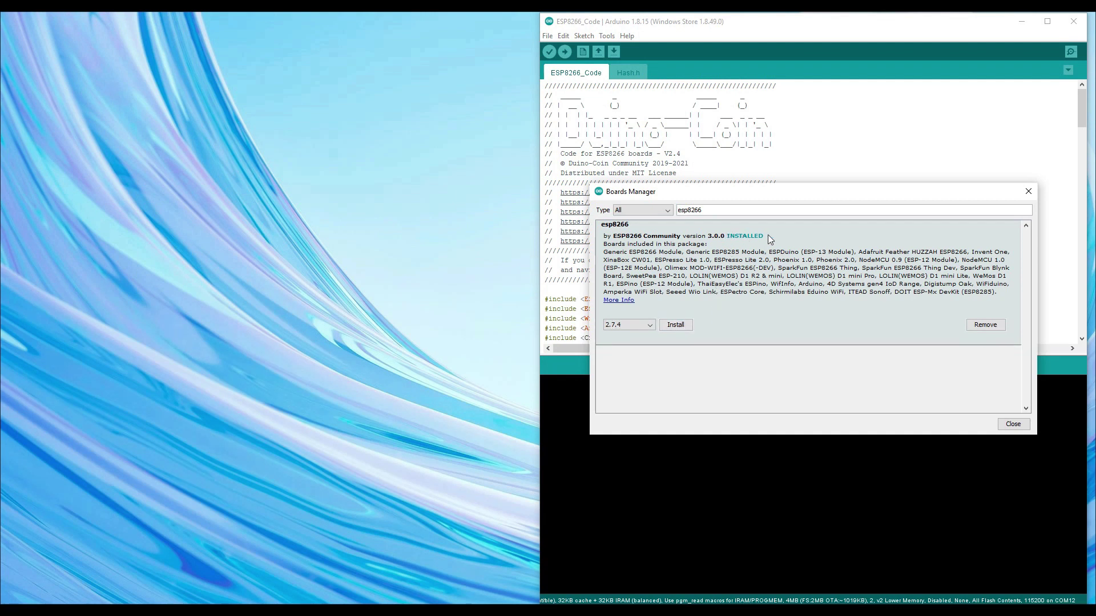
{"action": "left_click", "coordinate": [1013, 424]}
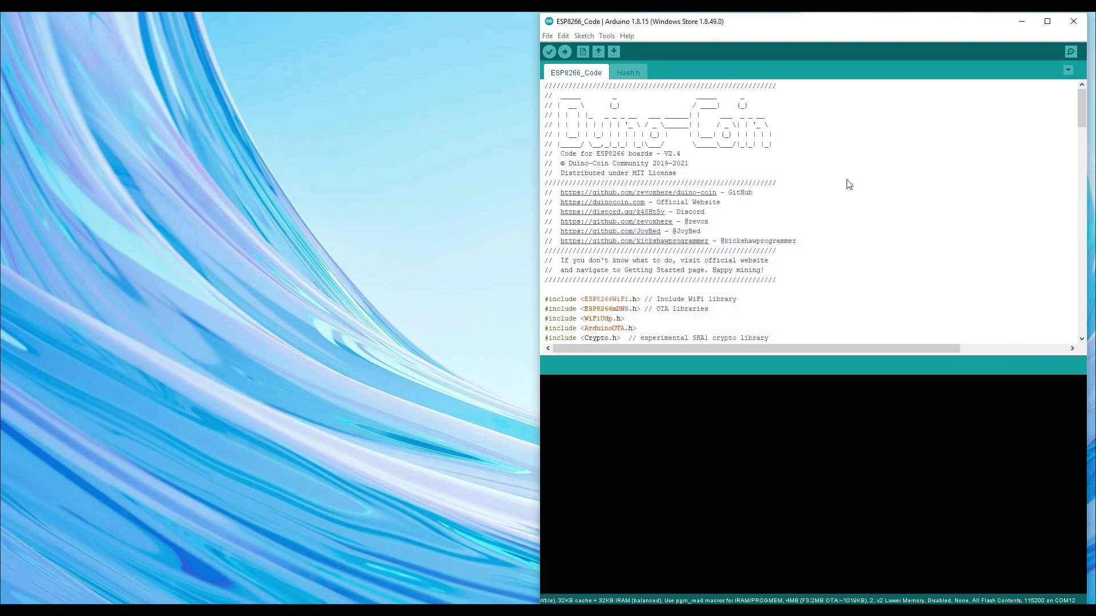
Select NodeMCU 1.0 (ESP-12E Module) as the board under ESP8266 Boards
{"action": "left_click", "coordinate": [607, 37]}
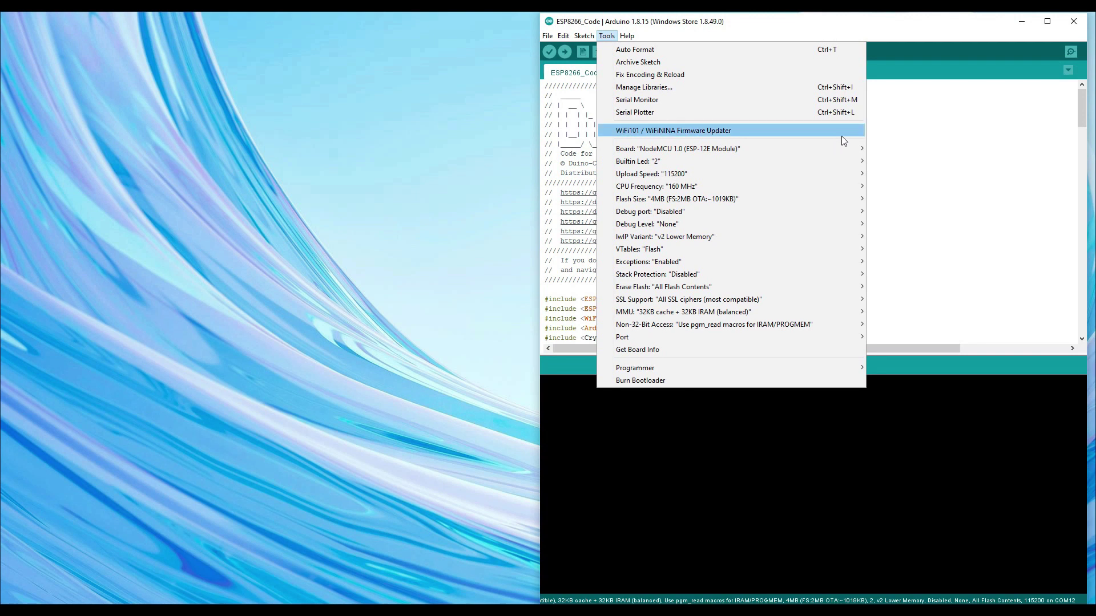
{"action": "mouse_move", "coordinate": [848, 147]}
{"action": "mouse_move", "coordinate": [894, 174]}
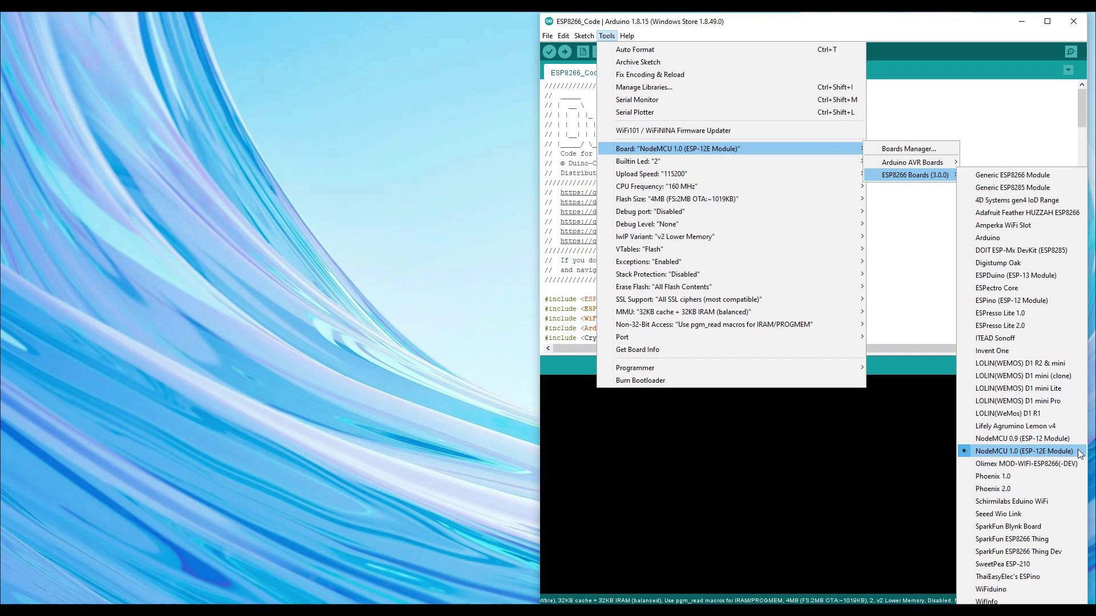
{"action": "left_click", "coordinate": [1060, 451]}
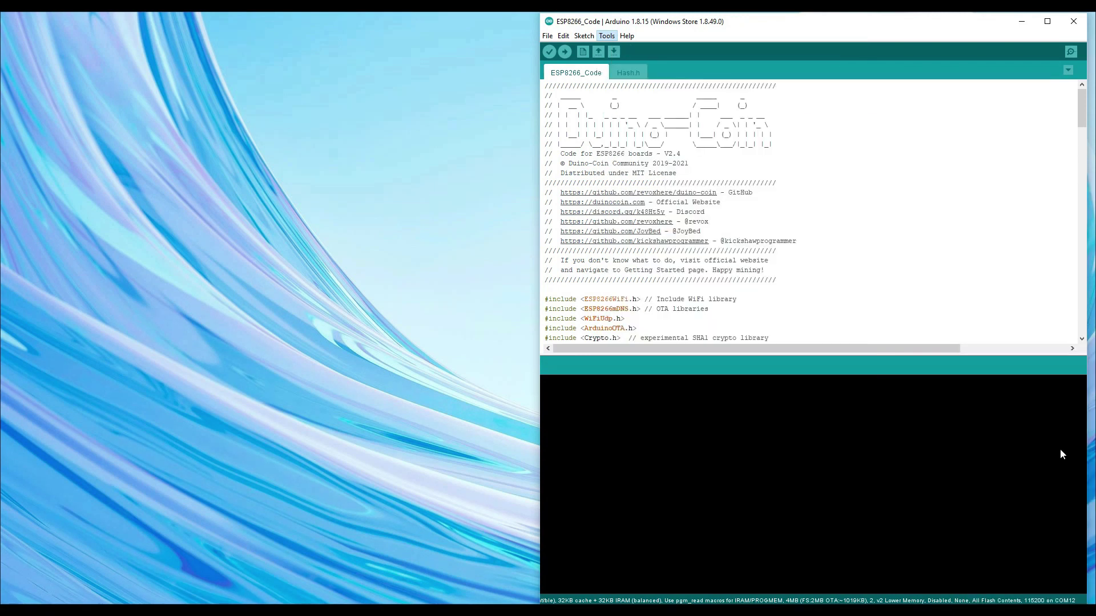
Review the board settings and change the upload port from COM12 to COM13
{"action": "left_click", "coordinate": [593, 36]}
{"action": "mouse_move", "coordinate": [606, 36]}
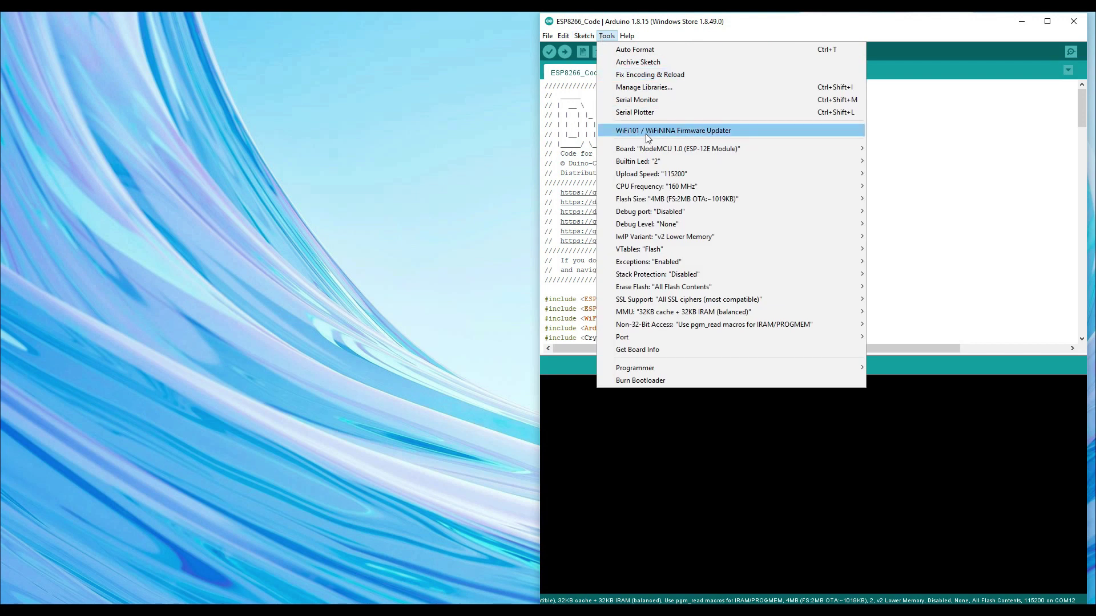
{"action": "mouse_move", "coordinate": [745, 187]}
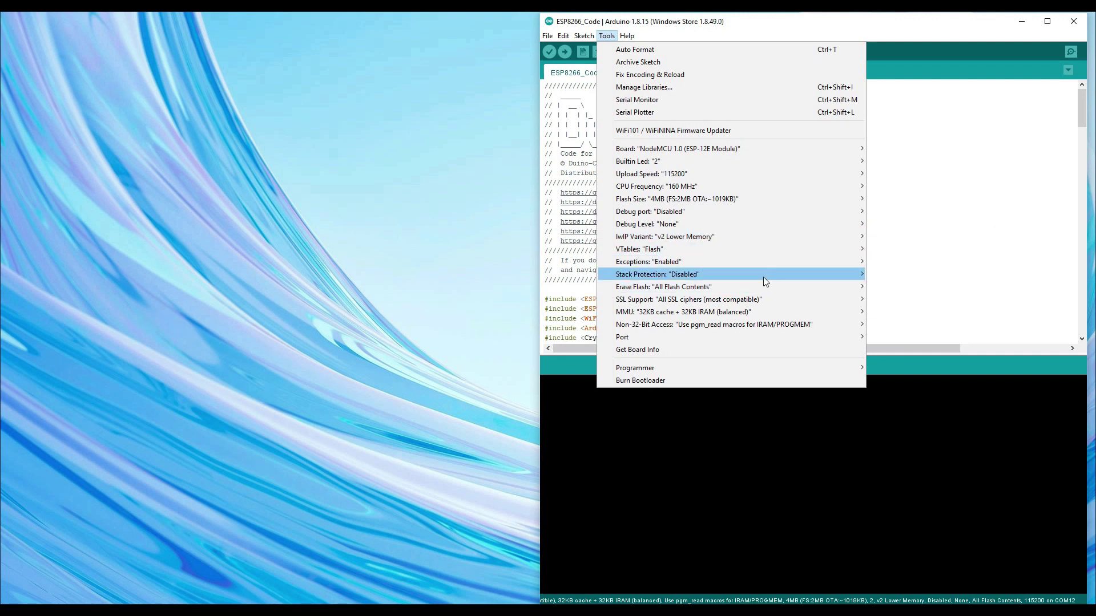
{"action": "mouse_move", "coordinate": [768, 276]}
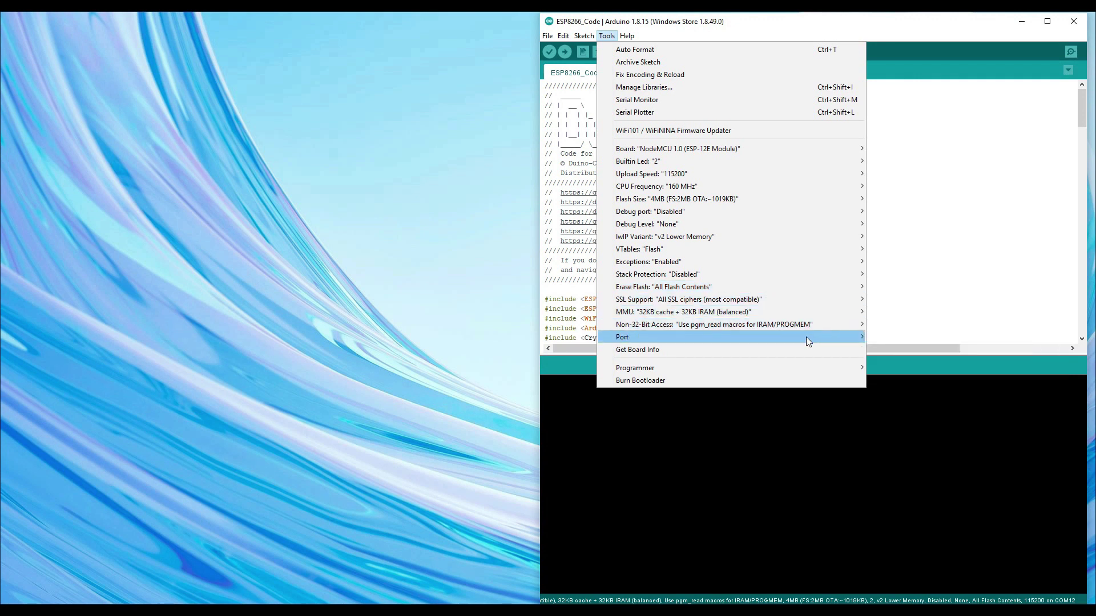
{"action": "mouse_move", "coordinate": [807, 337]}
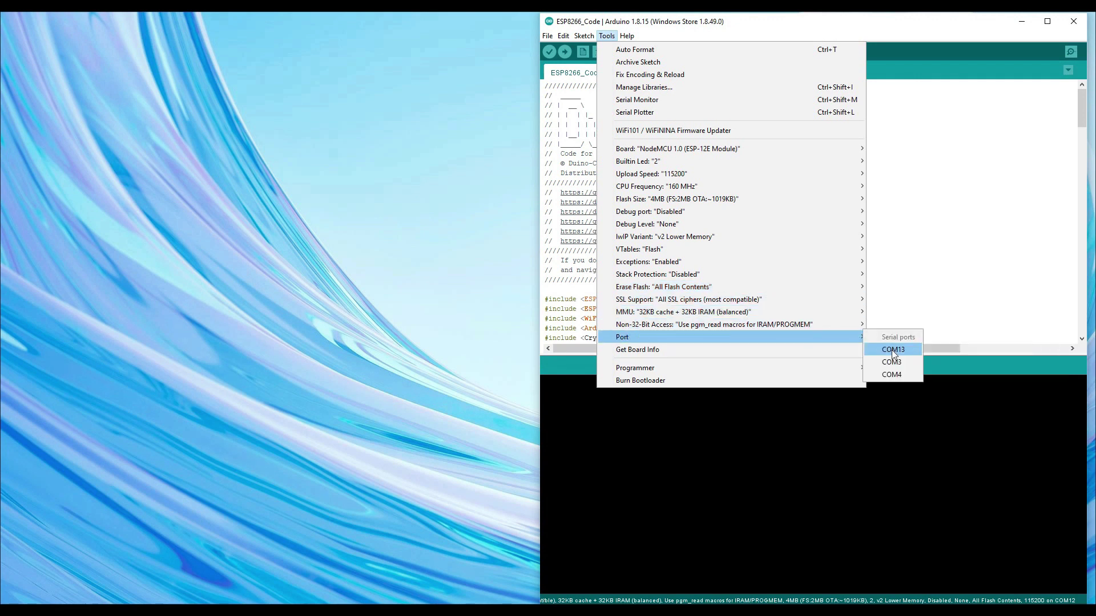
{"action": "left_click", "coordinate": [891, 350]}
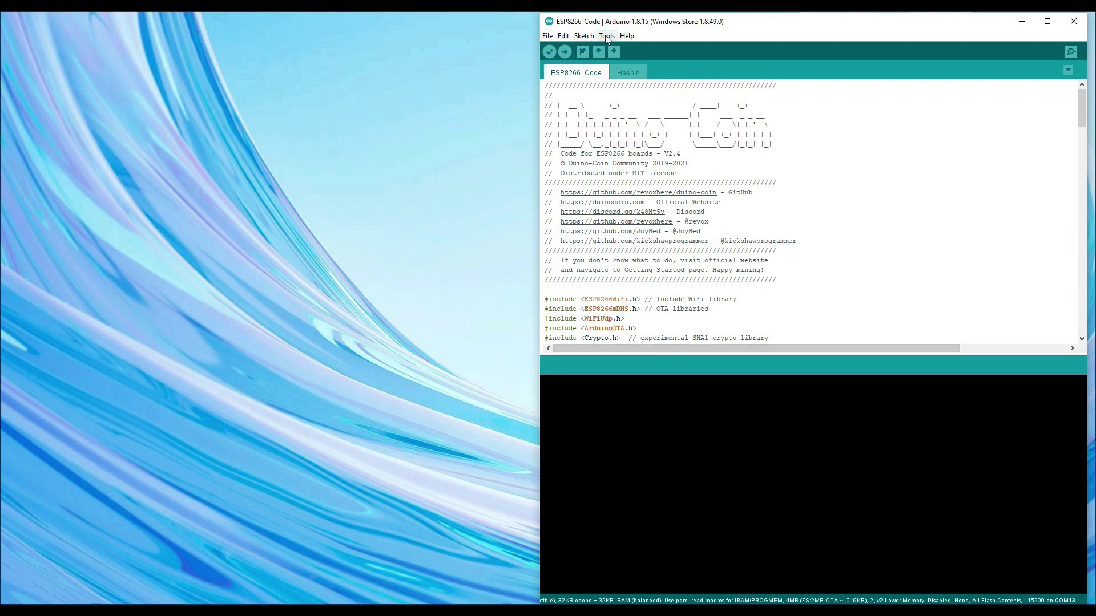
{"action": "left_click", "coordinate": [606, 36]}
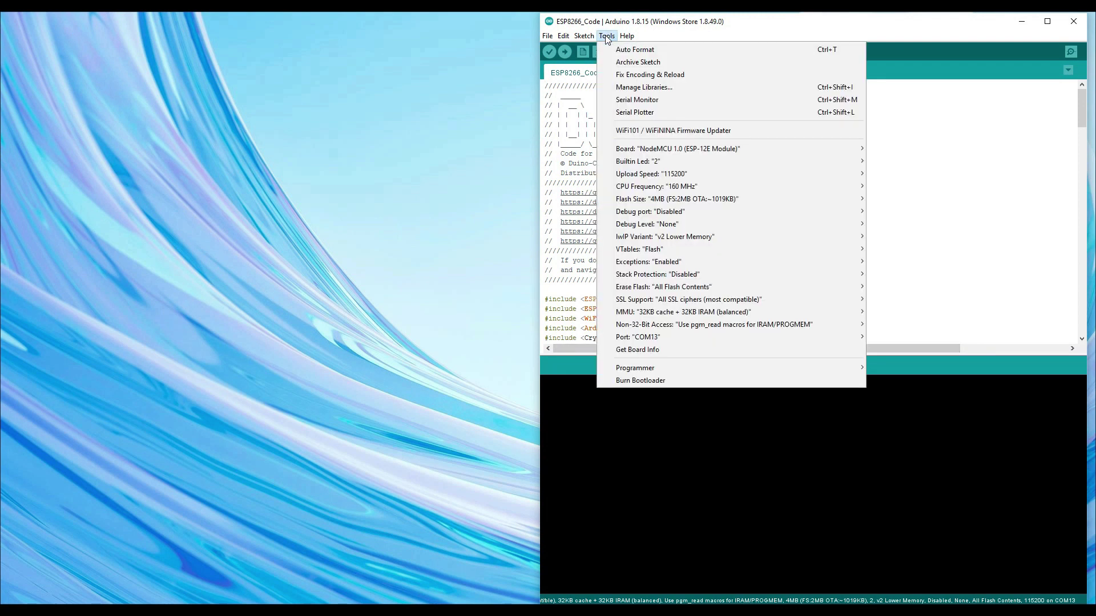
Enter the Wi-Fi network name as the ssid value, fixing its capitalization
{"action": "left_click", "coordinate": [883, 132]}
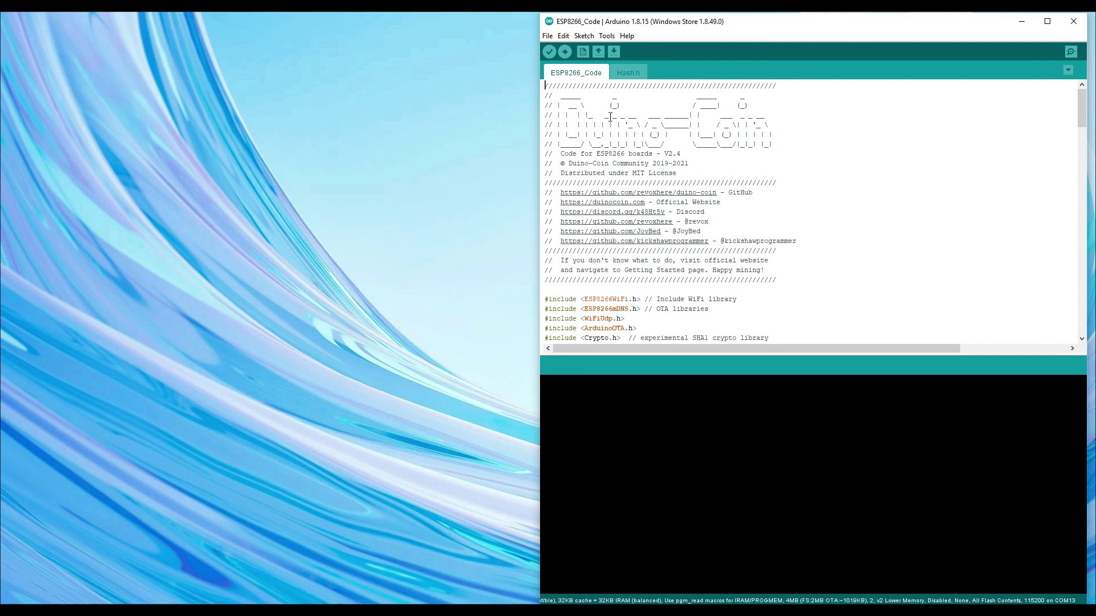
{"action": "scroll", "coordinate": [733, 250], "scroll_direction": "down", "scroll_amount": 4}
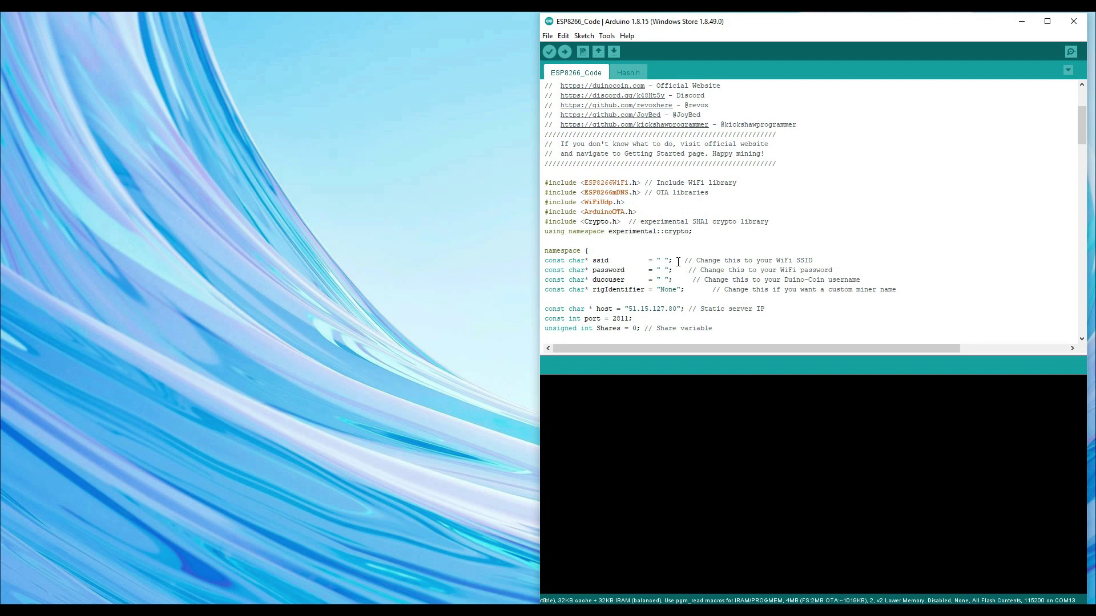
{"action": "key", "text": "BackSpace"}
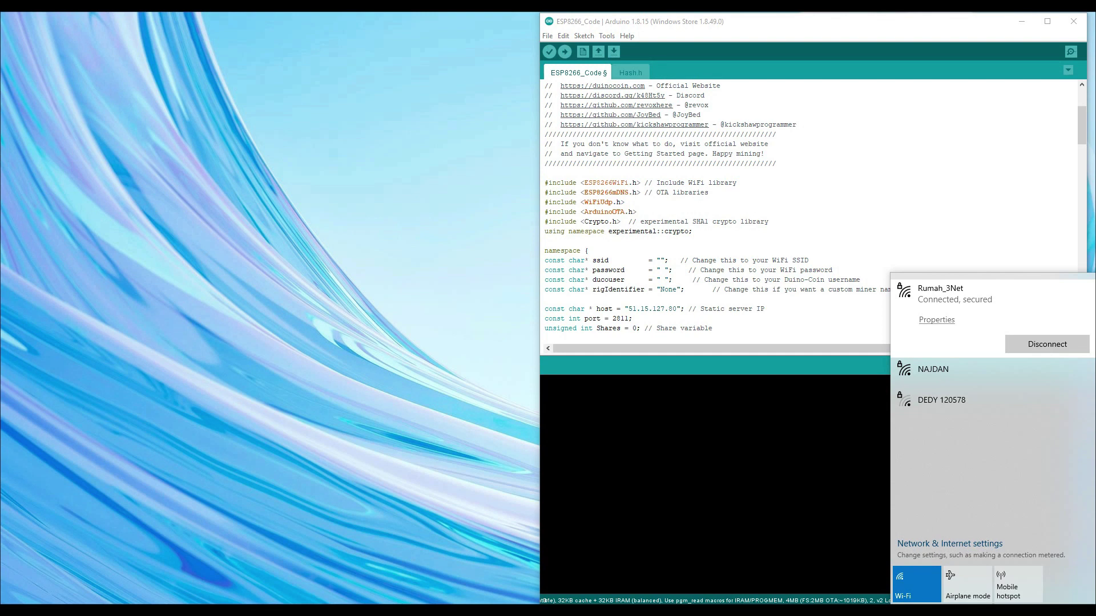
{"action": "left_click", "coordinate": [674, 267]}
{"action": "type", "text": "Rumah_3net"}
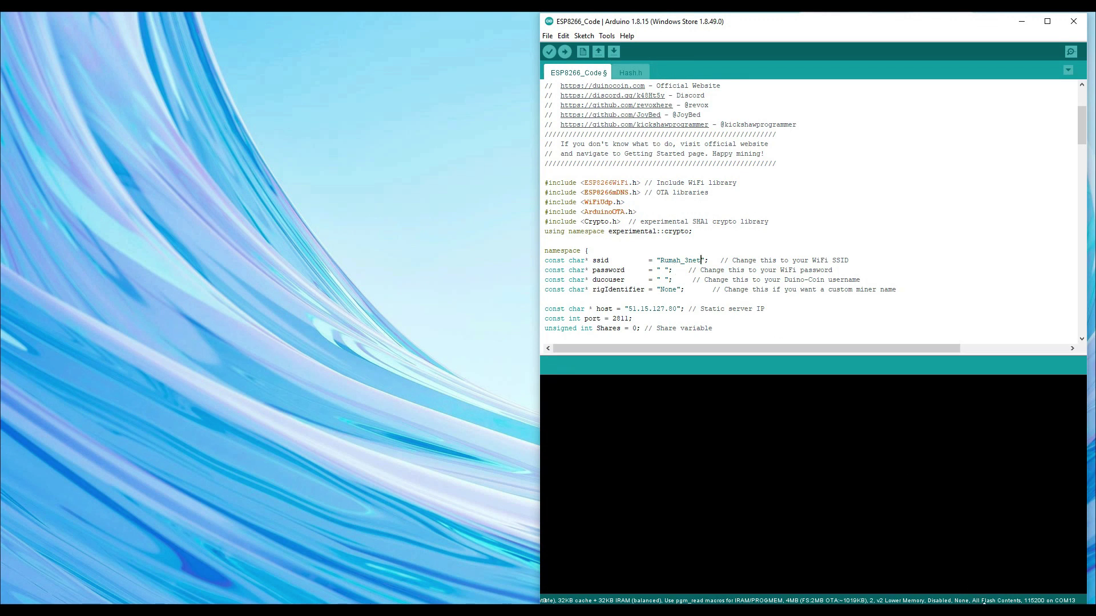
{"action": "left_click", "coordinate": [1012, 609]}
{"action": "left_click", "coordinate": [1013, 609]}
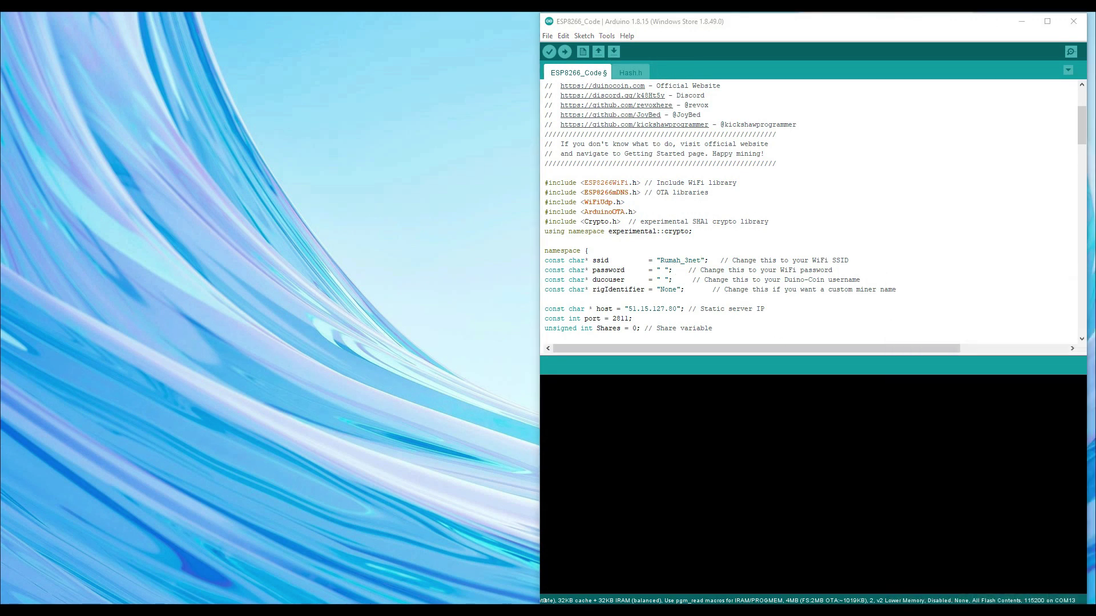
{"action": "left_click", "coordinate": [693, 262]}
{"action": "key", "text": "BackSpace"}
{"action": "type", "text": "N"}
Fill in the Wi-Fi password and the Duino-Coin username constants
{"action": "left_click", "coordinate": [666, 270]}
{"action": "key", "text": "BackSpace"}
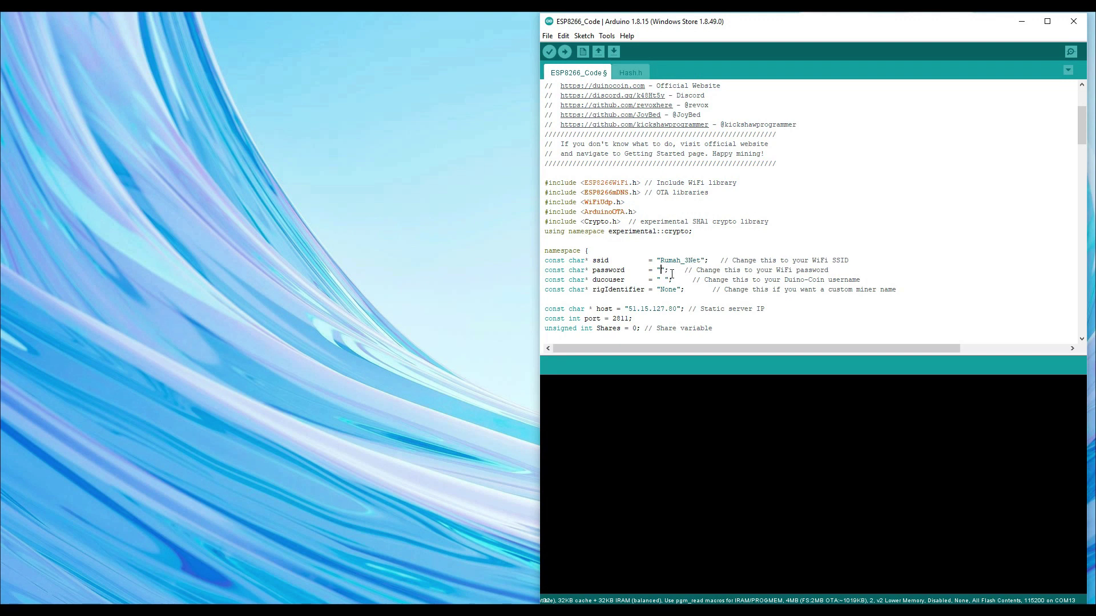
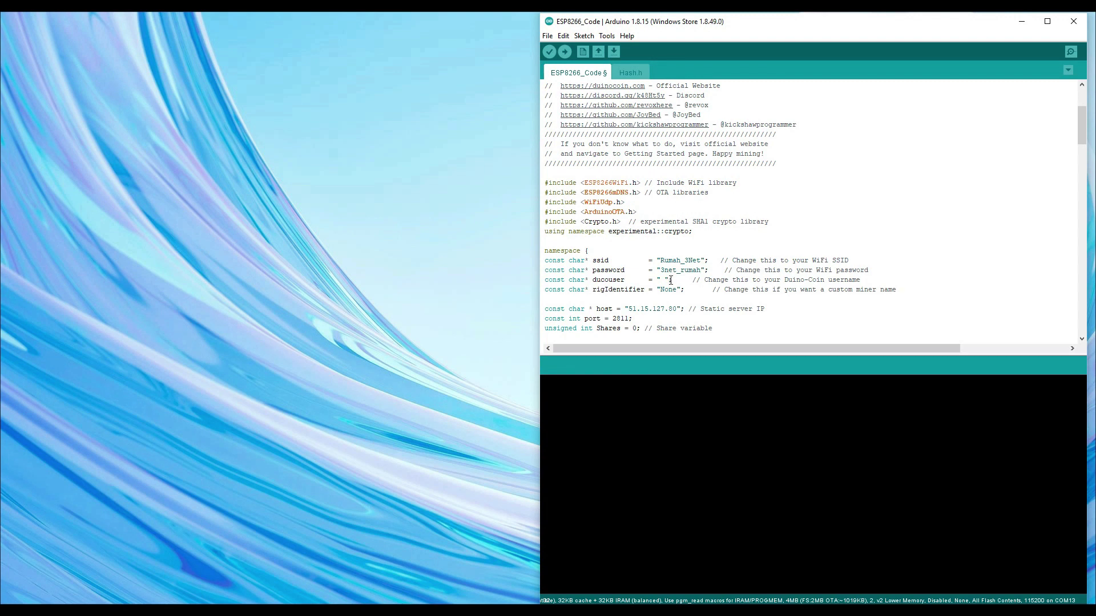
{"action": "left_click", "coordinate": [665, 279]}
{"action": "key", "text": "BackSpace"}
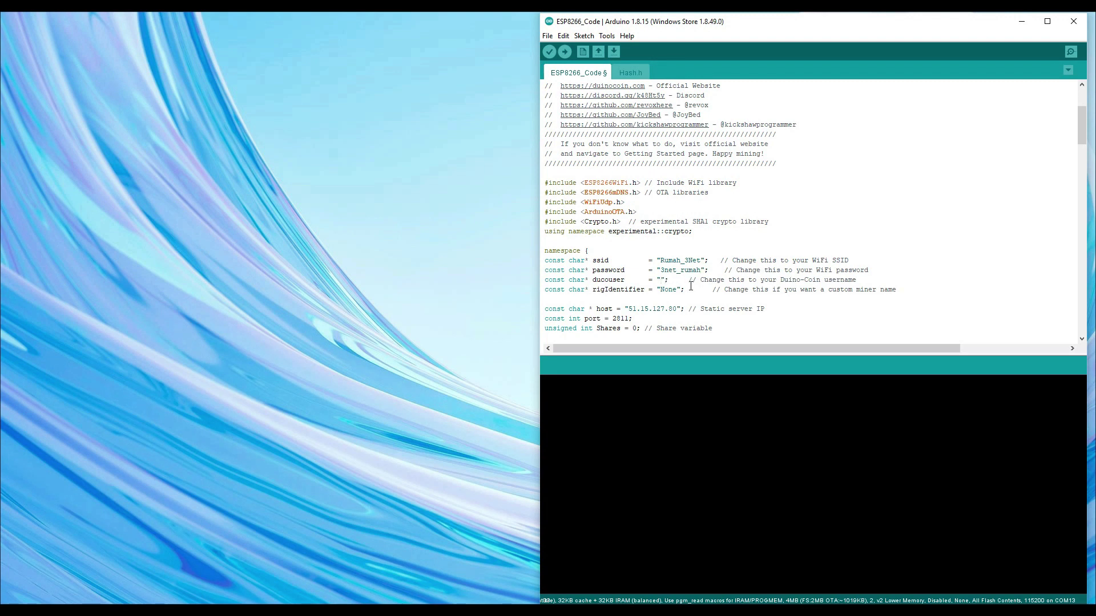
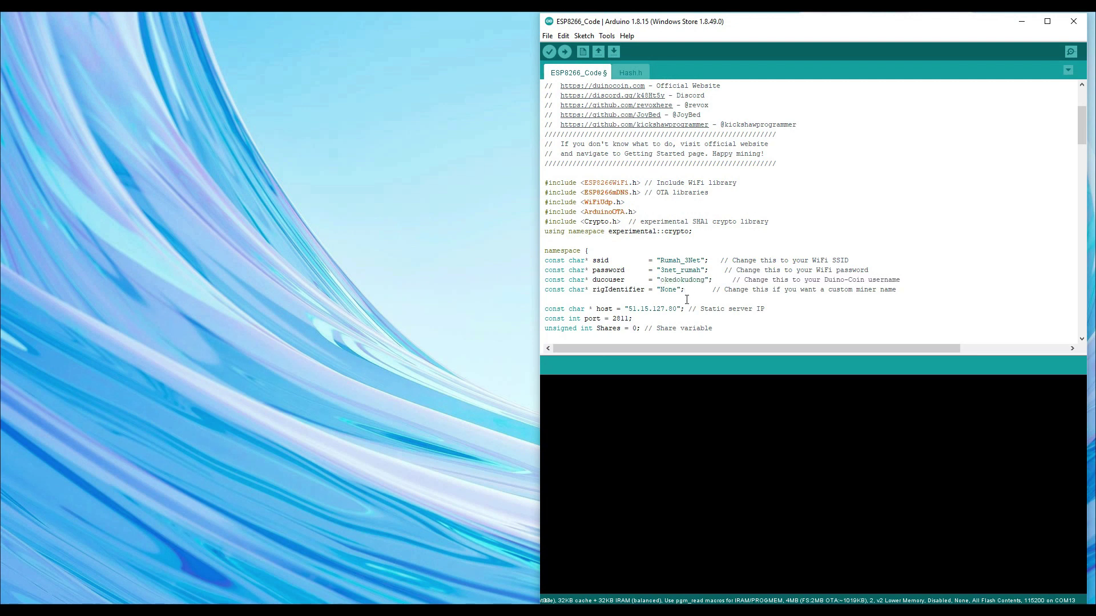
Save and upload the edited ESP8266_Code sketch to the NodeMCU on COM13
{"action": "left_click", "coordinate": [565, 52]}
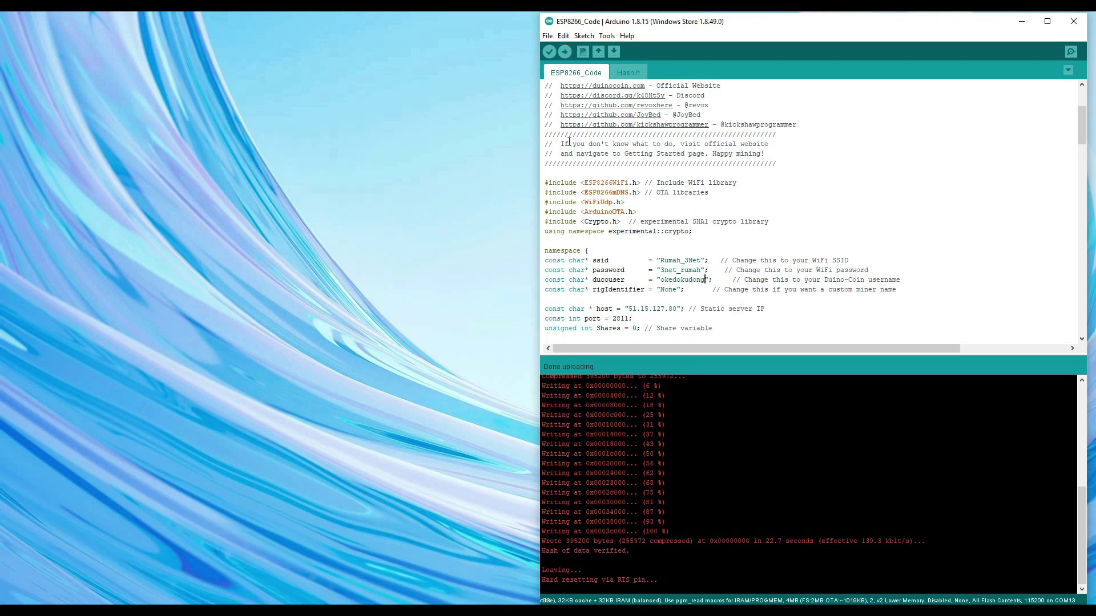
Open the COM13 Serial Monitor, move it higher, and keep it at 115200 baud
{"action": "left_click_drag", "start_coordinate": [543, 568], "coordinate": [664, 587]}
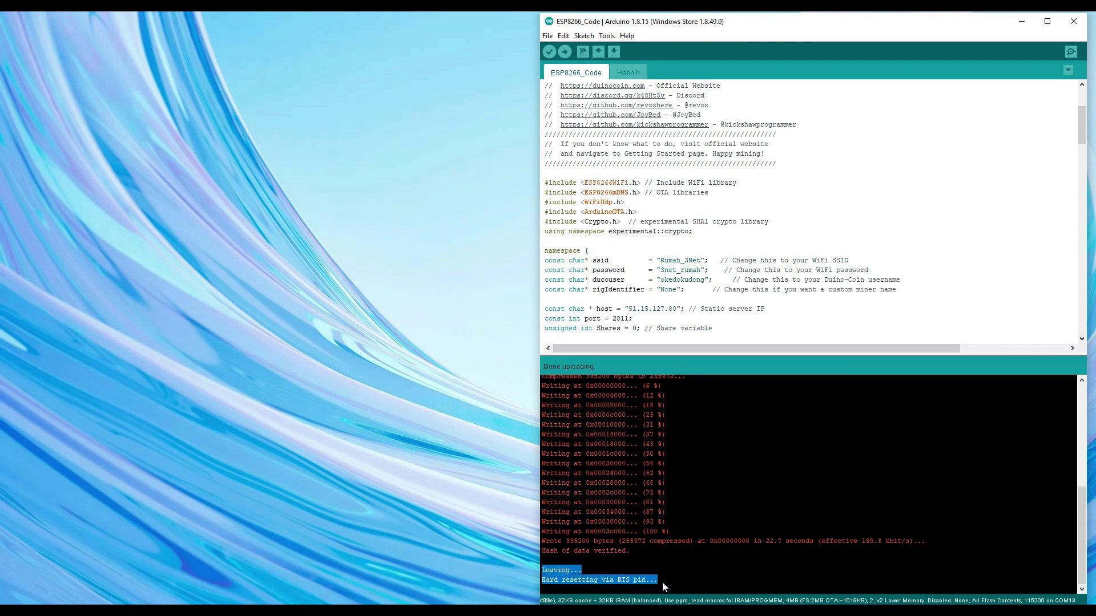
{"action": "left_click", "coordinate": [606, 36]}
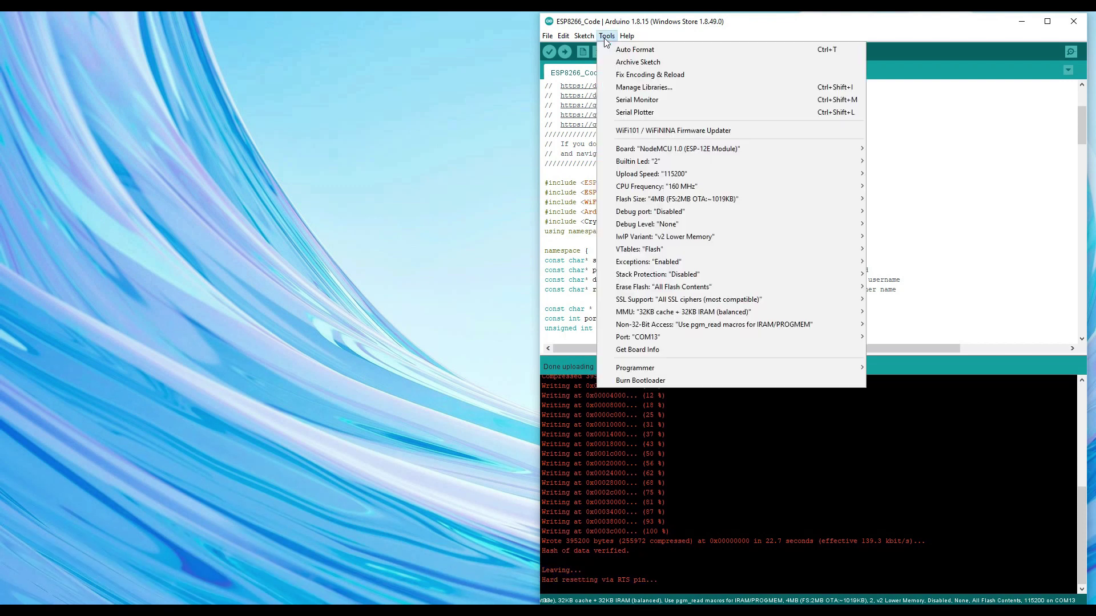
{"action": "left_click", "coordinate": [648, 99]}
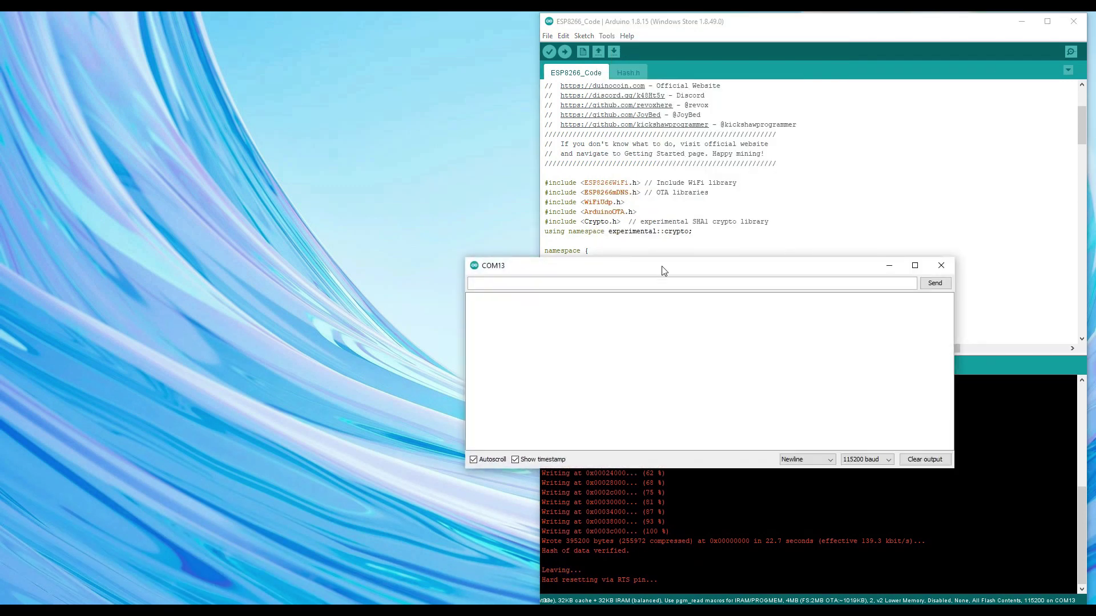
{"action": "left_click_drag", "start_coordinate": [664, 270], "coordinate": [727, 216]}
{"action": "left_click", "coordinate": [939, 405]}
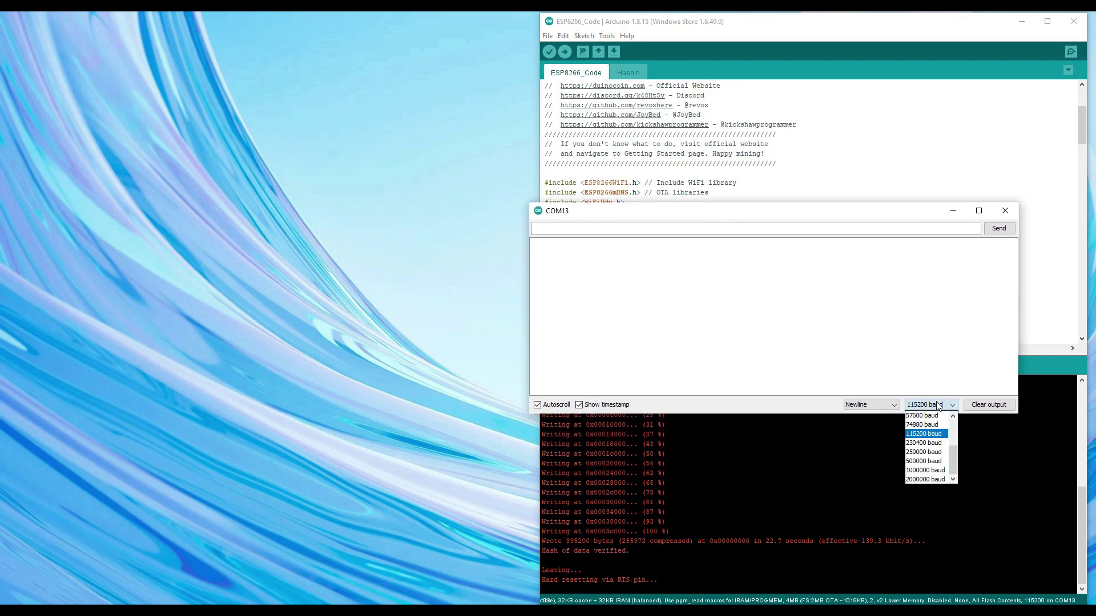
{"action": "left_click", "coordinate": [936, 437]}
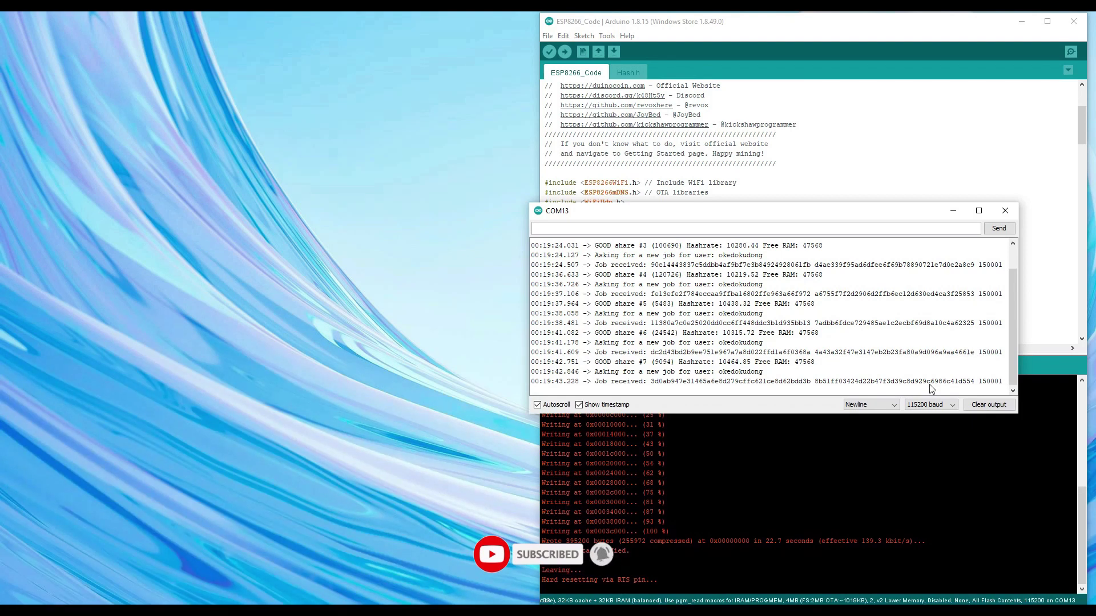
Search Google for 'ducocoin' and go from duinocoin.com's Getting started page to the web wallet
{"action": "left_click", "coordinate": [339, 591]}
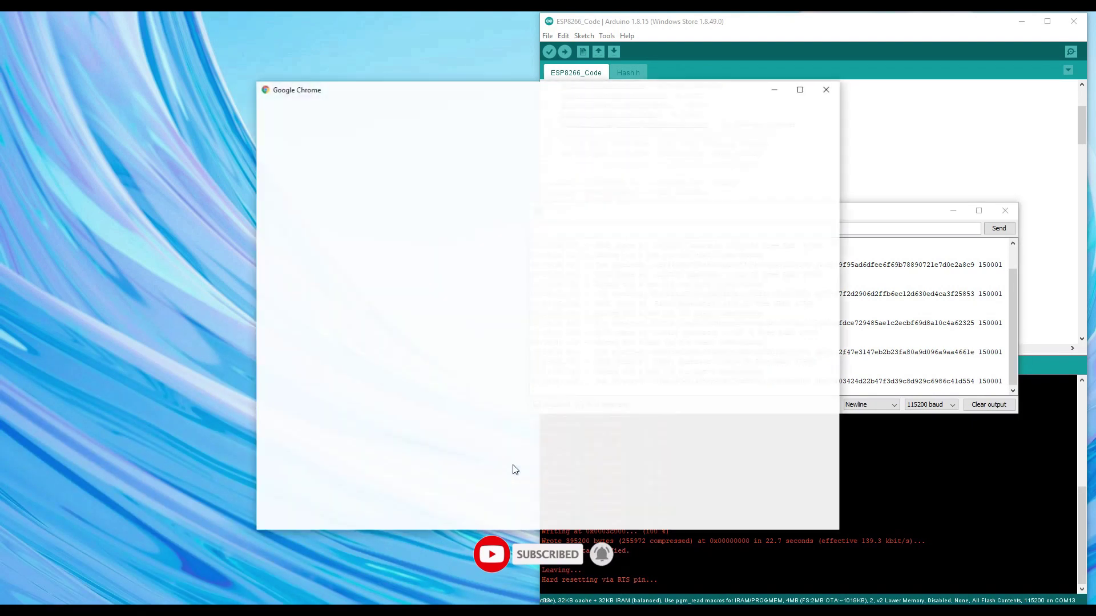
{"action": "left_click", "coordinate": [627, 360]}
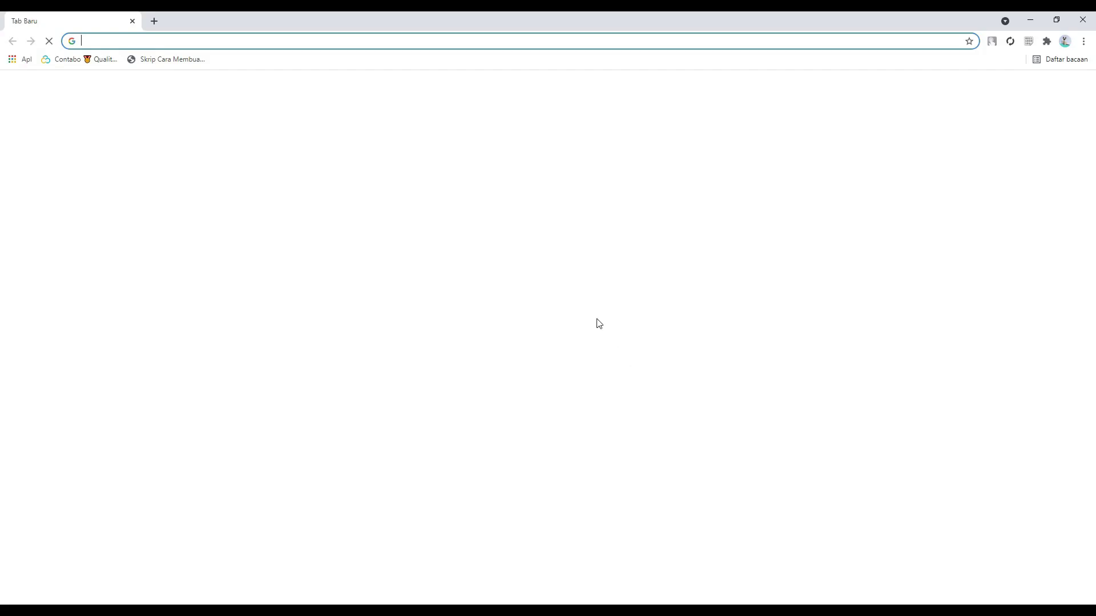
{"action": "type", "text": "ducocoin"}
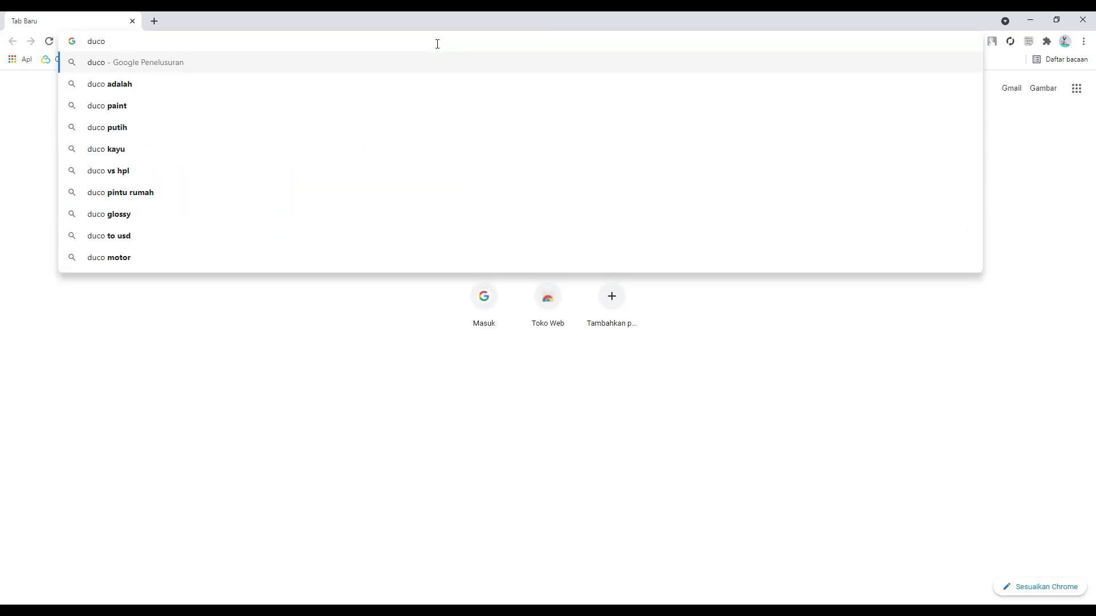
{"action": "key", "text": "Return"}
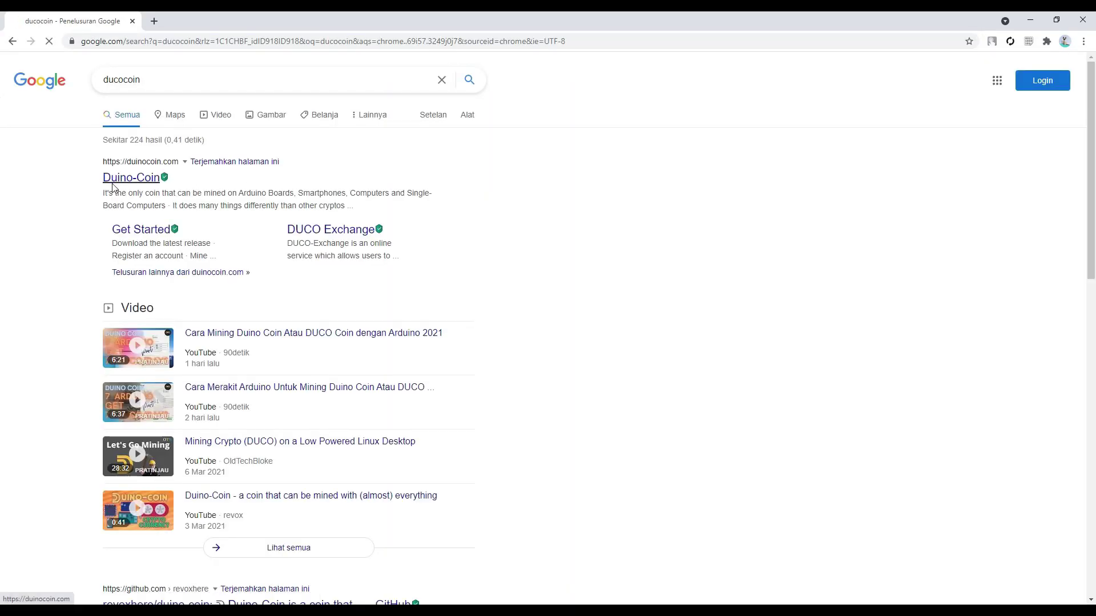
{"action": "left_click", "coordinate": [114, 178]}
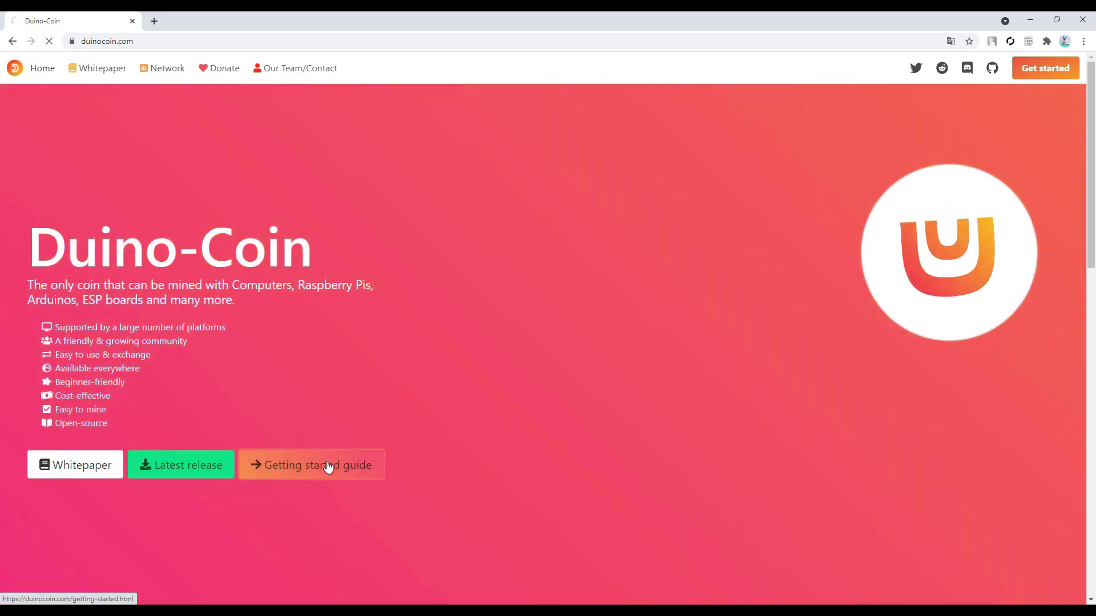
{"action": "left_click", "coordinate": [328, 465]}
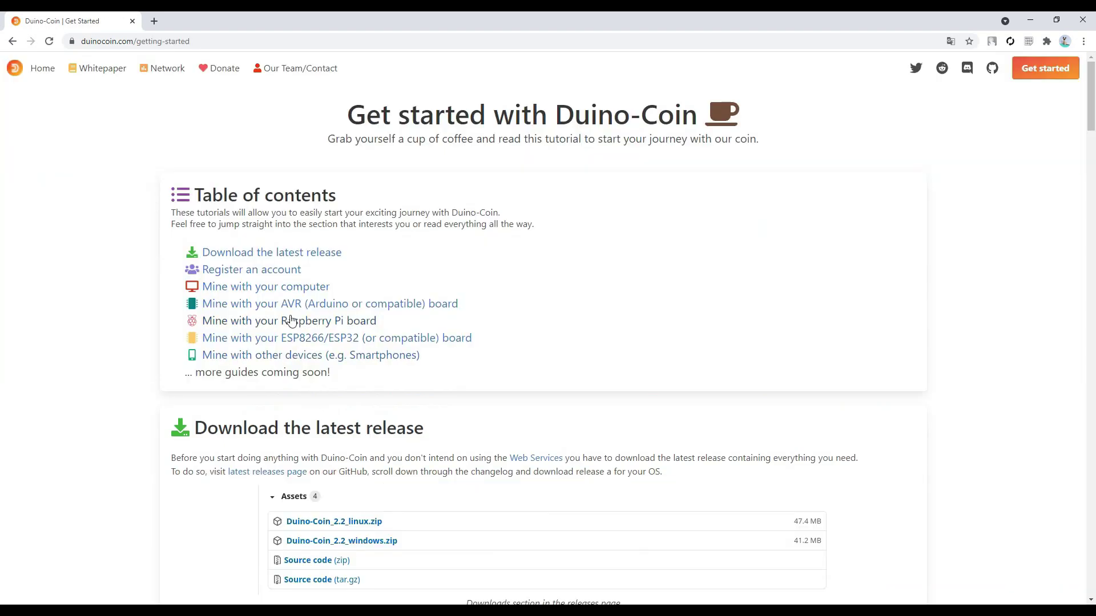
{"action": "left_click", "coordinate": [254, 271]}
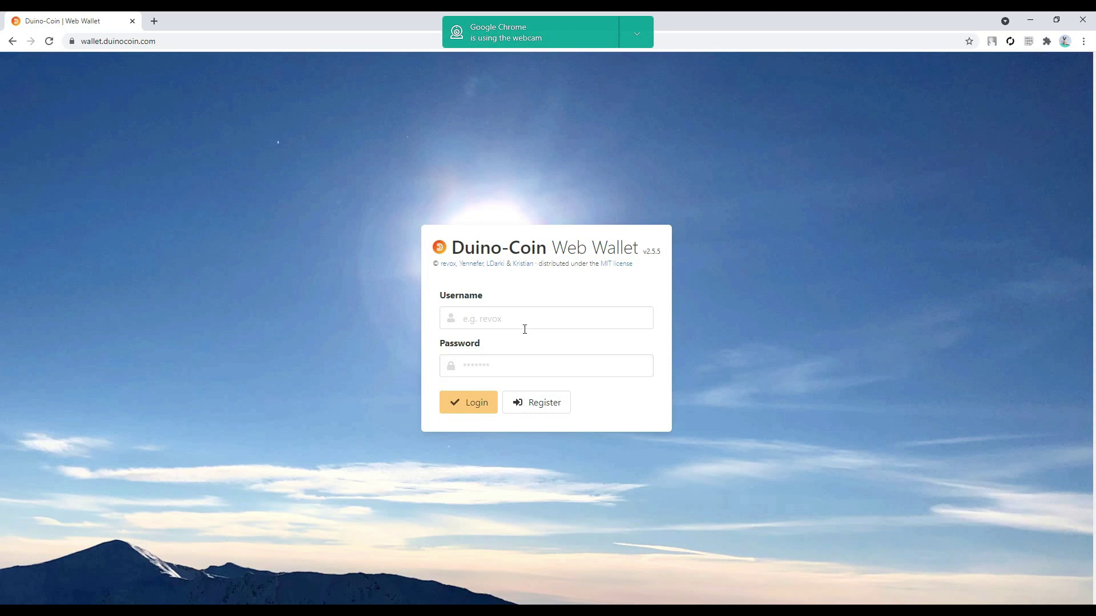
Fill the wallet login username from the saved usernames
{"action": "left_click", "coordinate": [519, 320]}
{"action": "left_click", "coordinate": [505, 344]}
{"action": "key", "text": "Tab"}
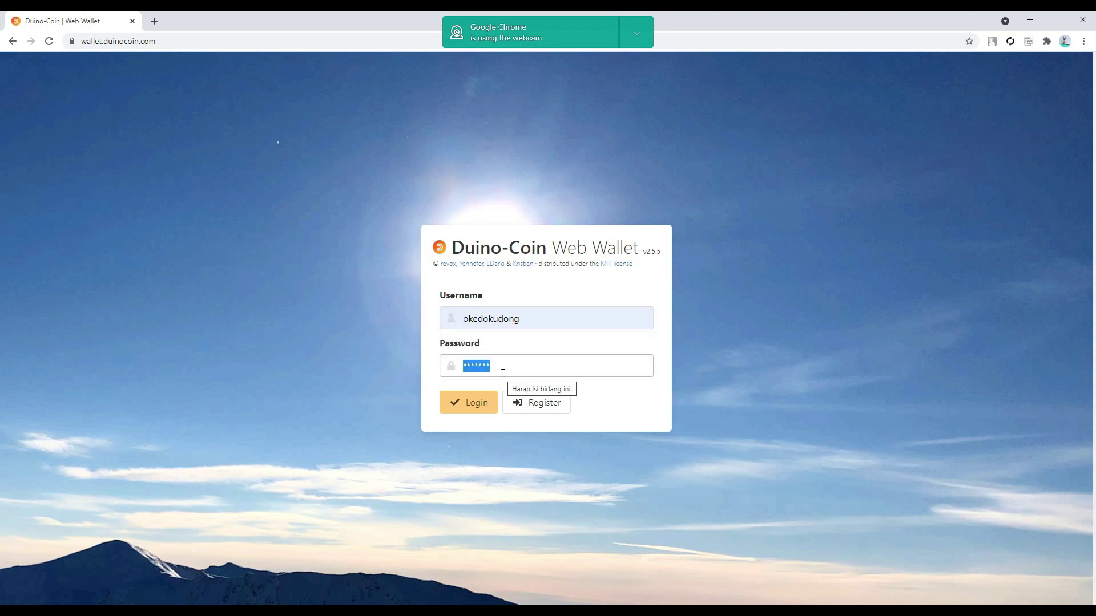
Replace the pre-filled password with the account password and log in
{"action": "left_click", "coordinate": [474, 403]}
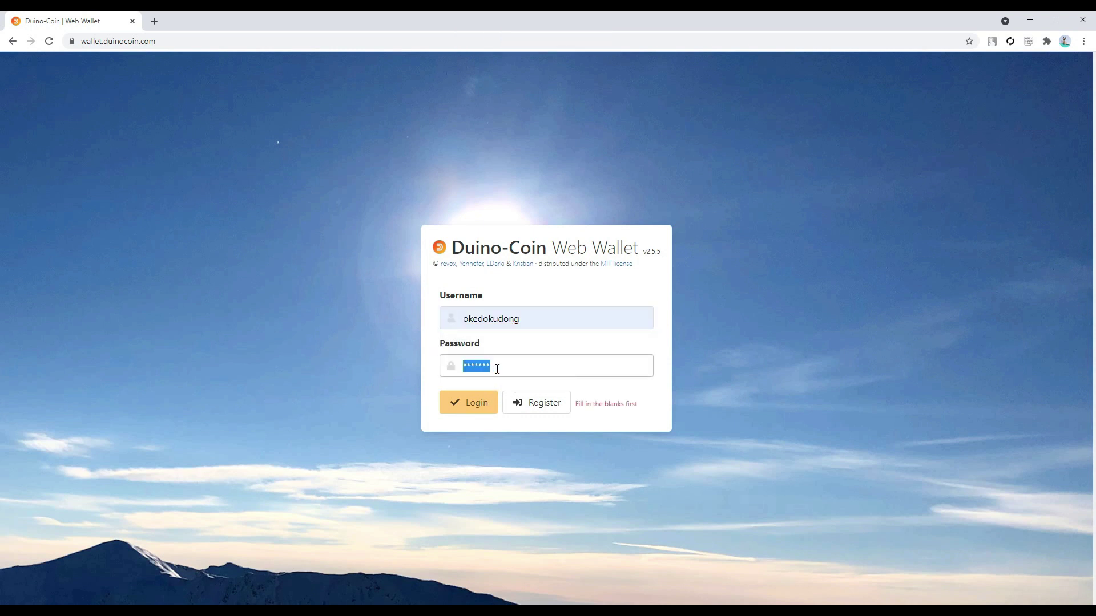
{"action": "key", "text": "BackSpace"}
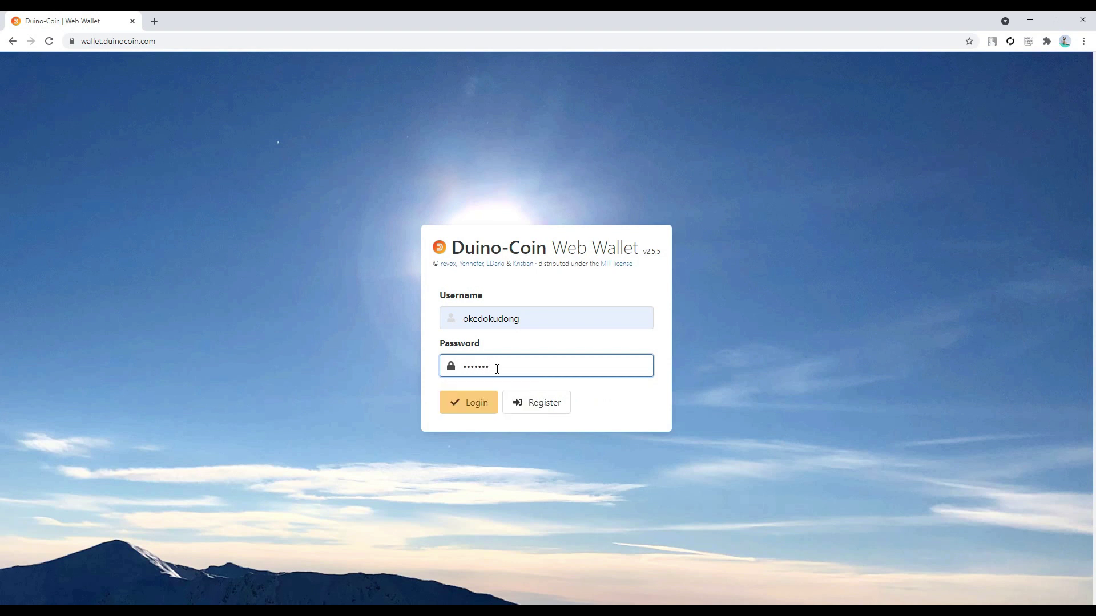
{"action": "left_click", "coordinate": [477, 400]}
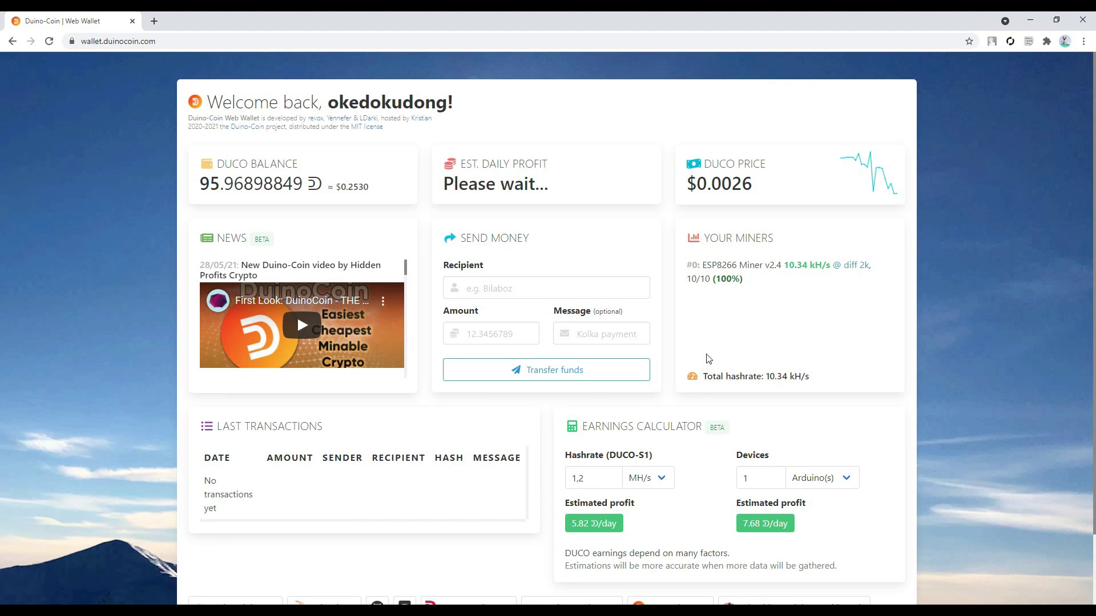
Highlight the ESP8266 Miner entry and place the COM13 serial monitor beside it
{"action": "left_click_drag", "start_coordinate": [682, 265], "coordinate": [743, 284]}
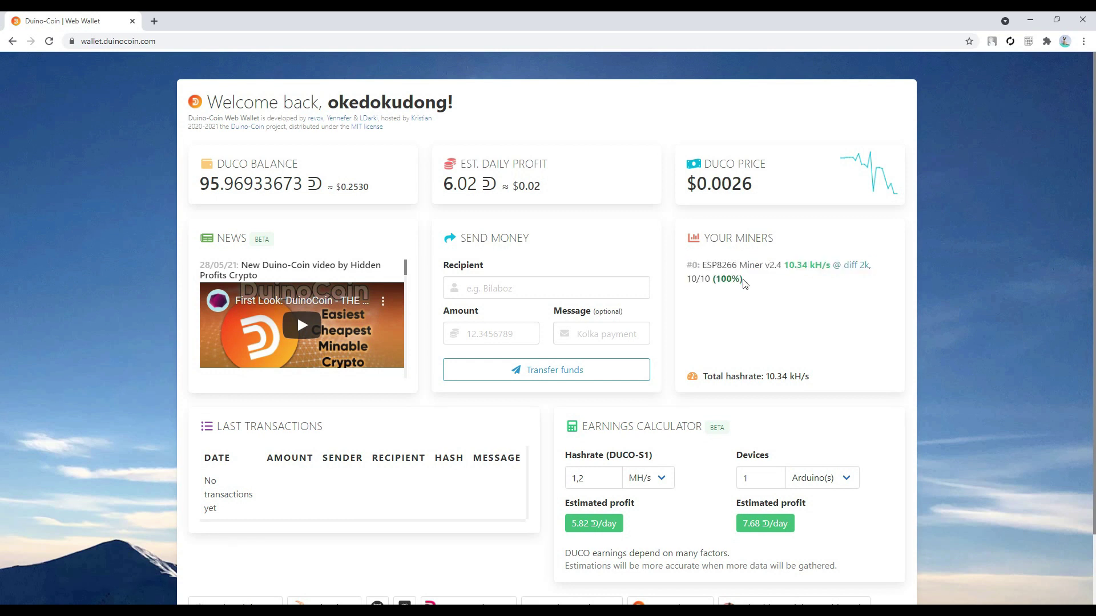
{"action": "triple_click", "coordinate": [745, 284]}
{"action": "left_click_drag", "start_coordinate": [688, 265], "coordinate": [745, 283]}
{"action": "left_click", "coordinate": [440, 603]}
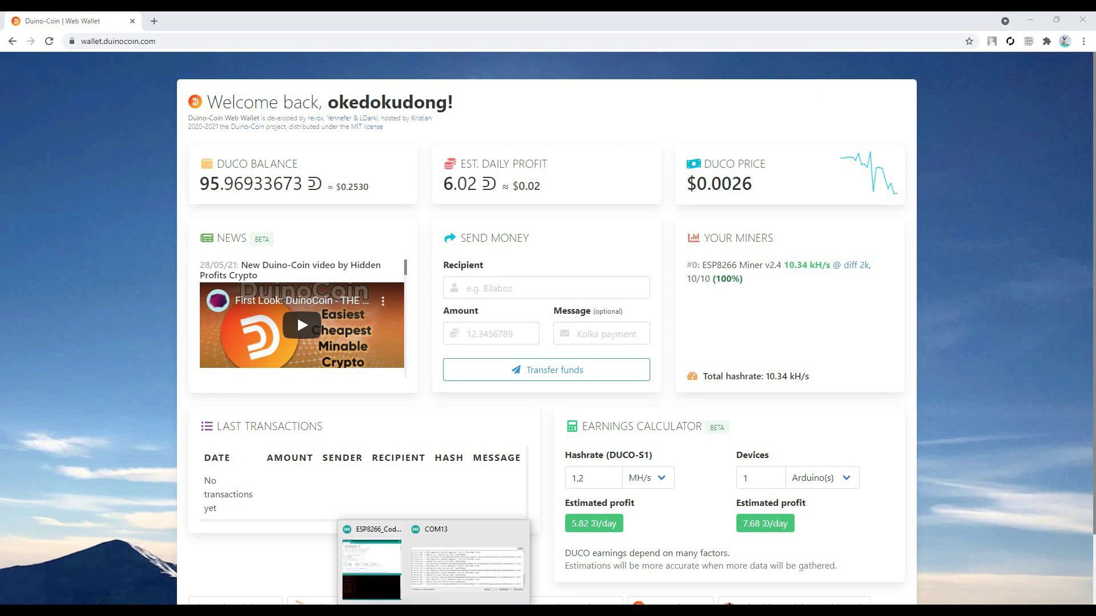
{"action": "left_click", "coordinate": [440, 588]}
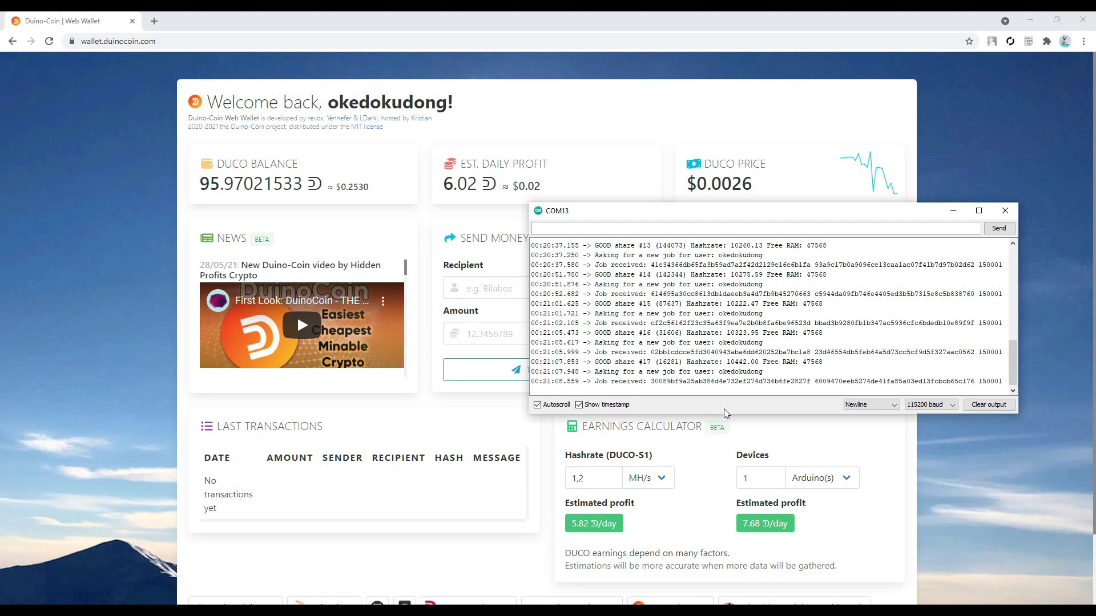
{"action": "left_click_drag", "start_coordinate": [761, 216], "coordinate": [399, 230]}
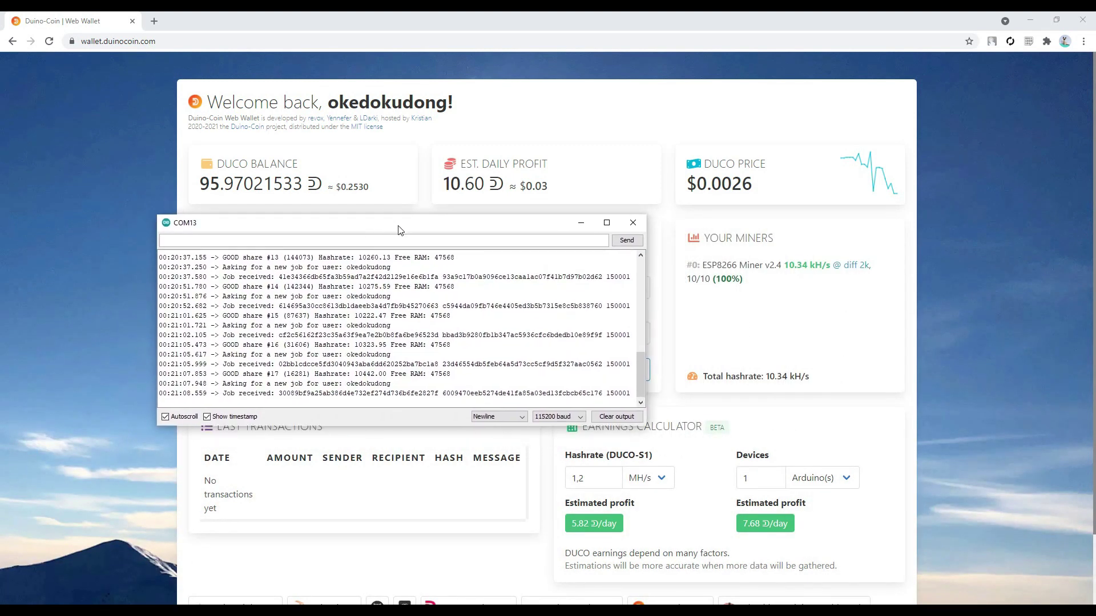